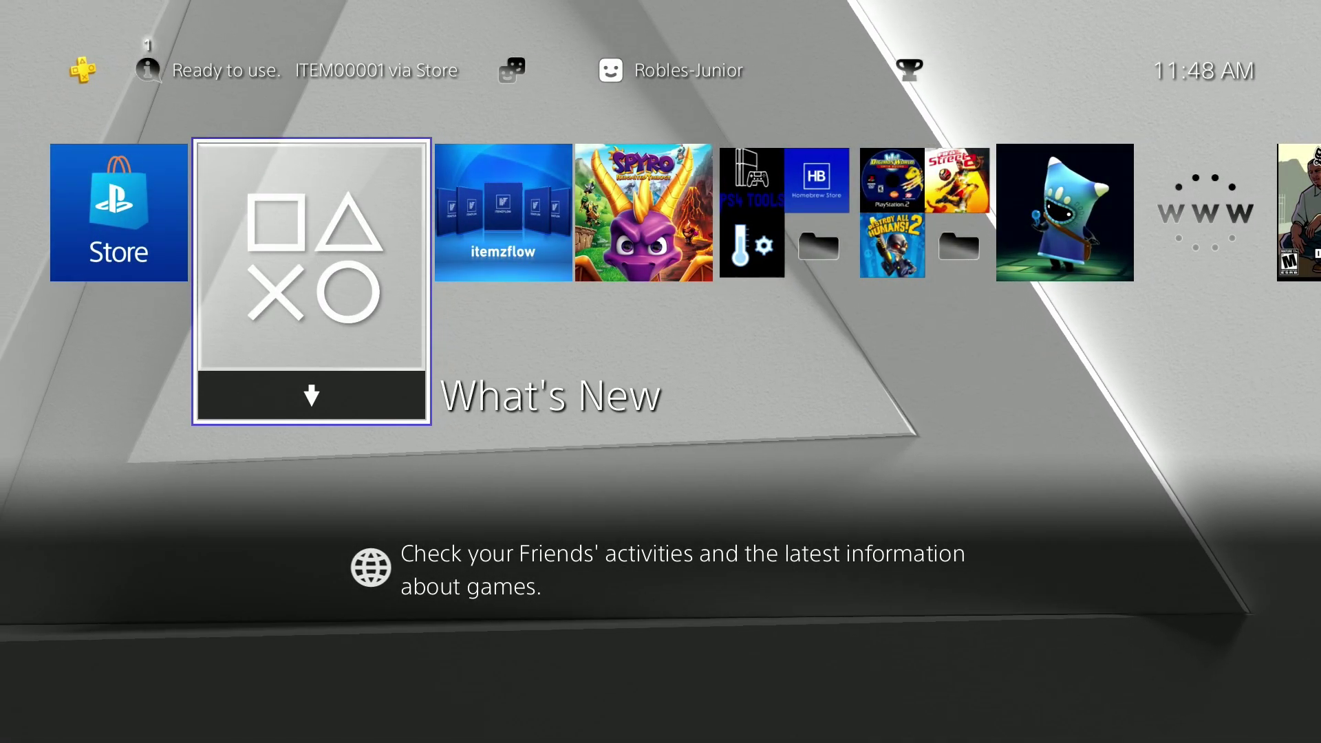
Move along the home screen's content row to the Internet Browser
key("Right")
key("Right")
key("Right")
key("Right")
key("Right")
key("Right")
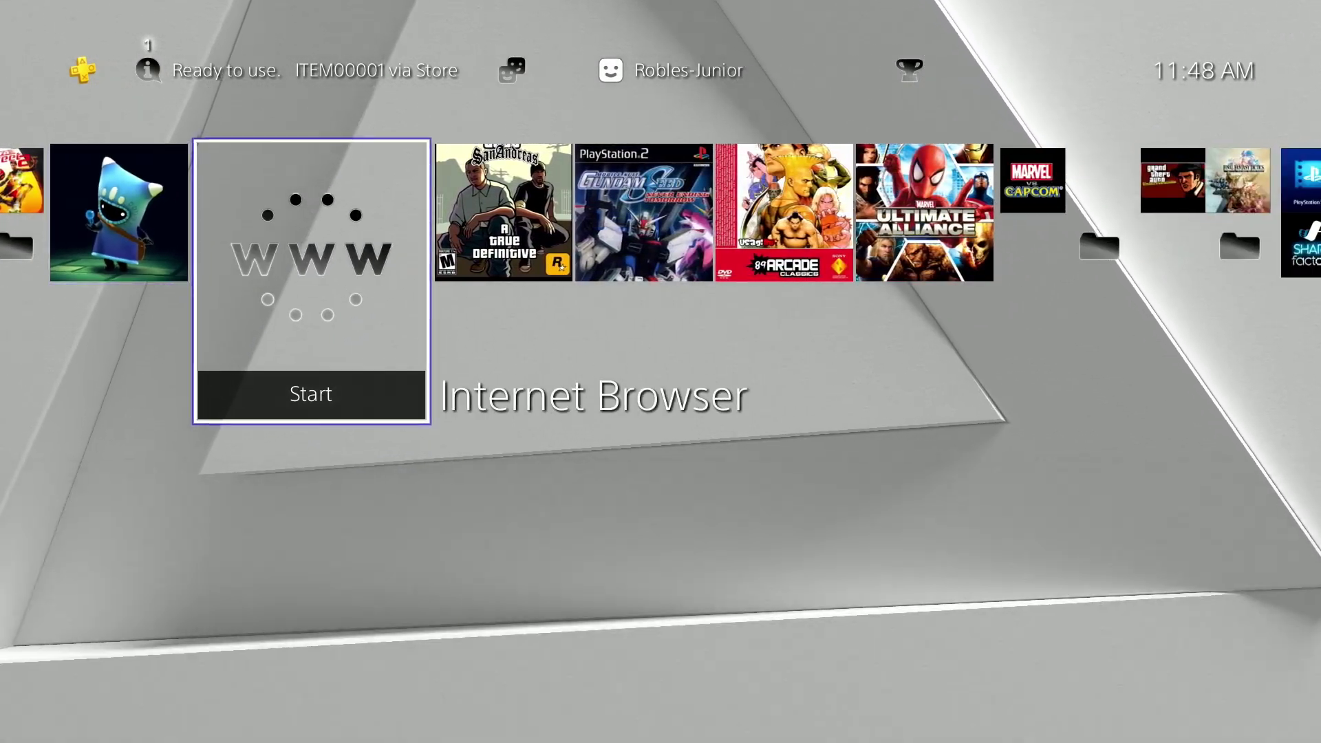
Open the console's Settings and view System Information under the System category
key("Up")
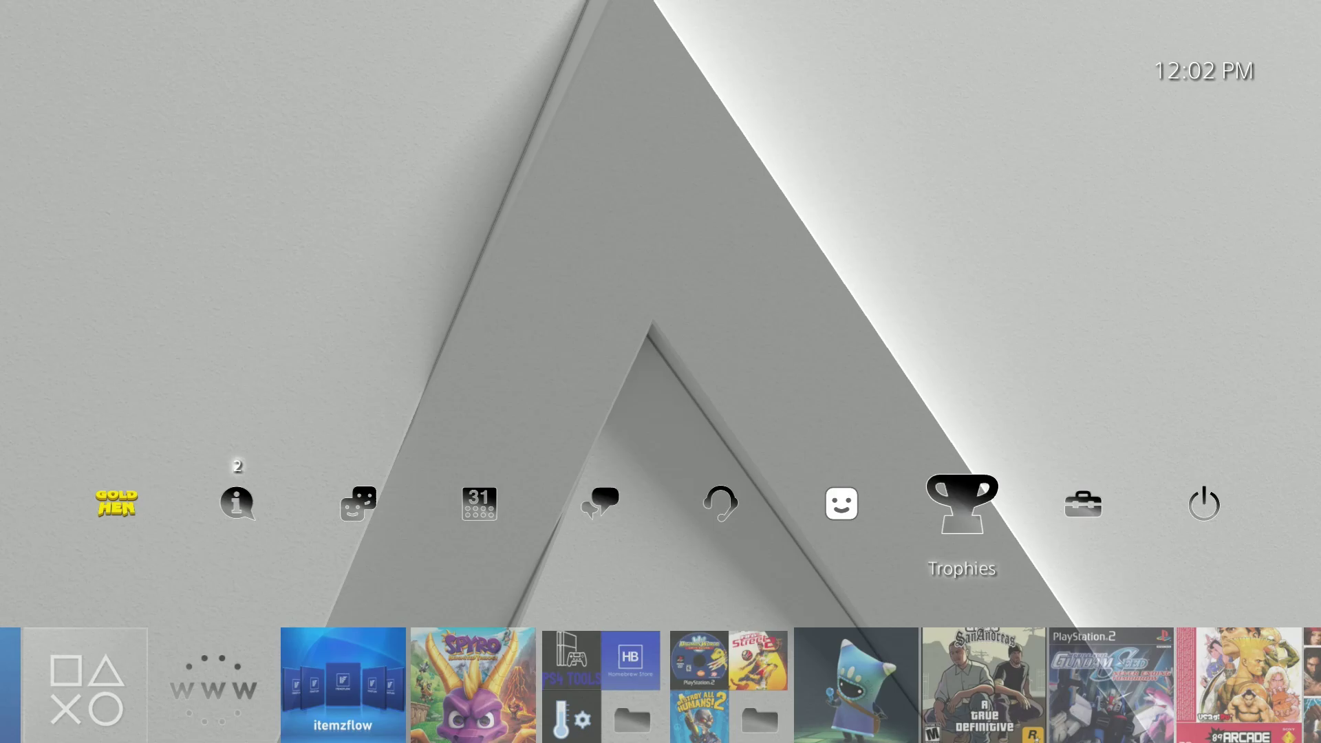
key("Return")
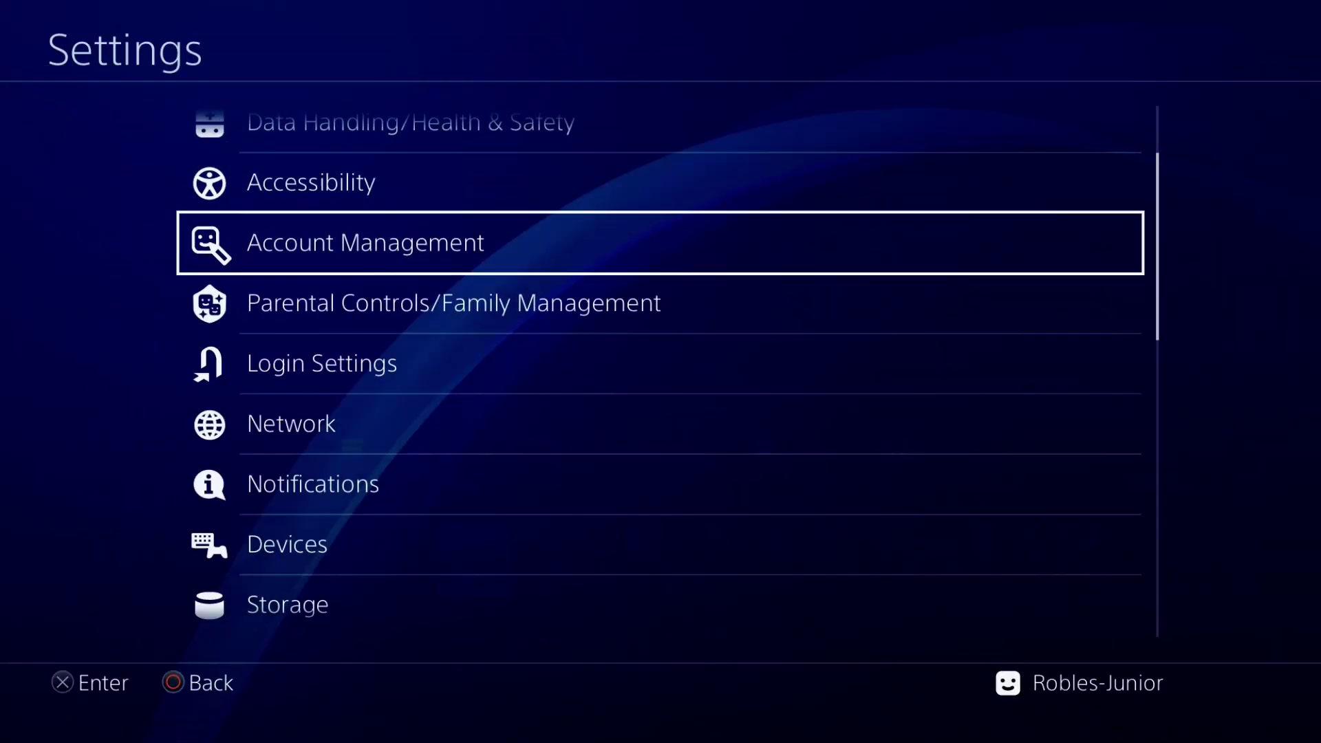
key("Down")
key("Down")
key("Down")
key("Down")
key("Down")
key("Down")
key("Down")
key("Down")
key("Down")
key("Down")
key("Down")
key("Down")
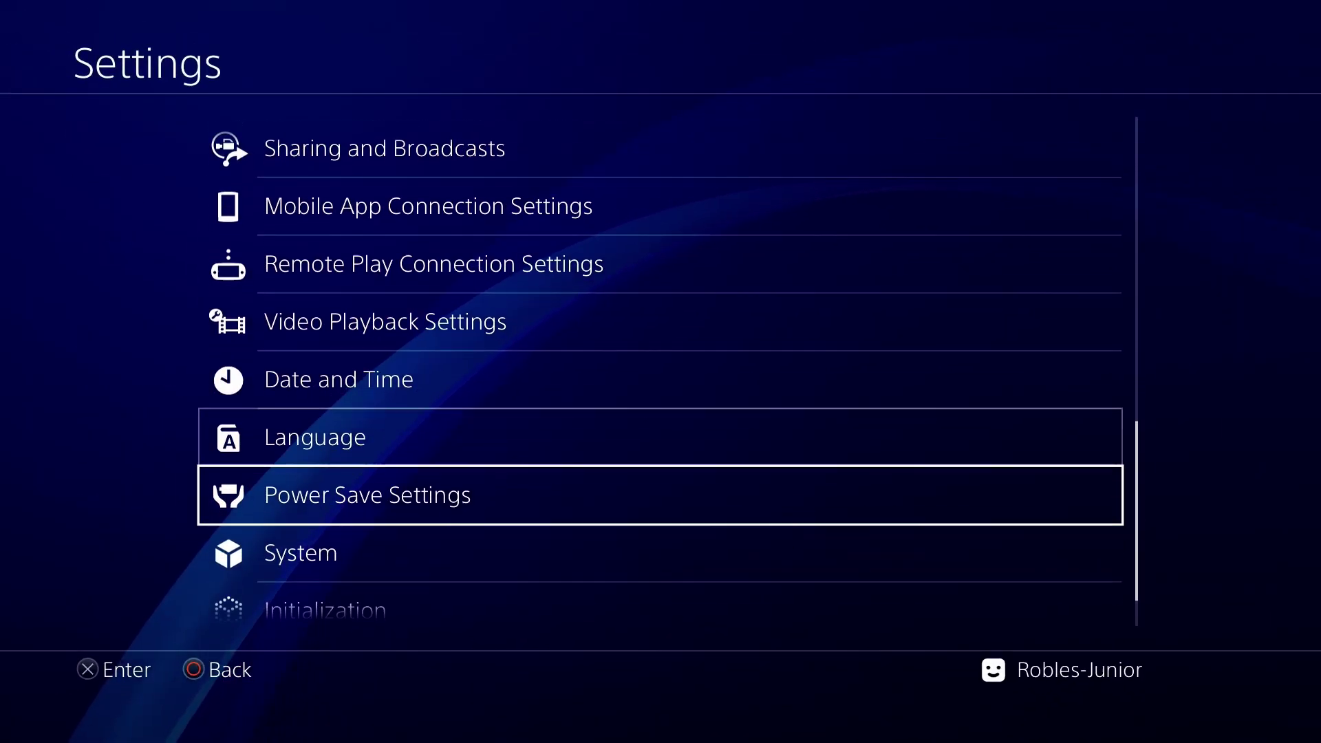
key("Return")
key("Return")
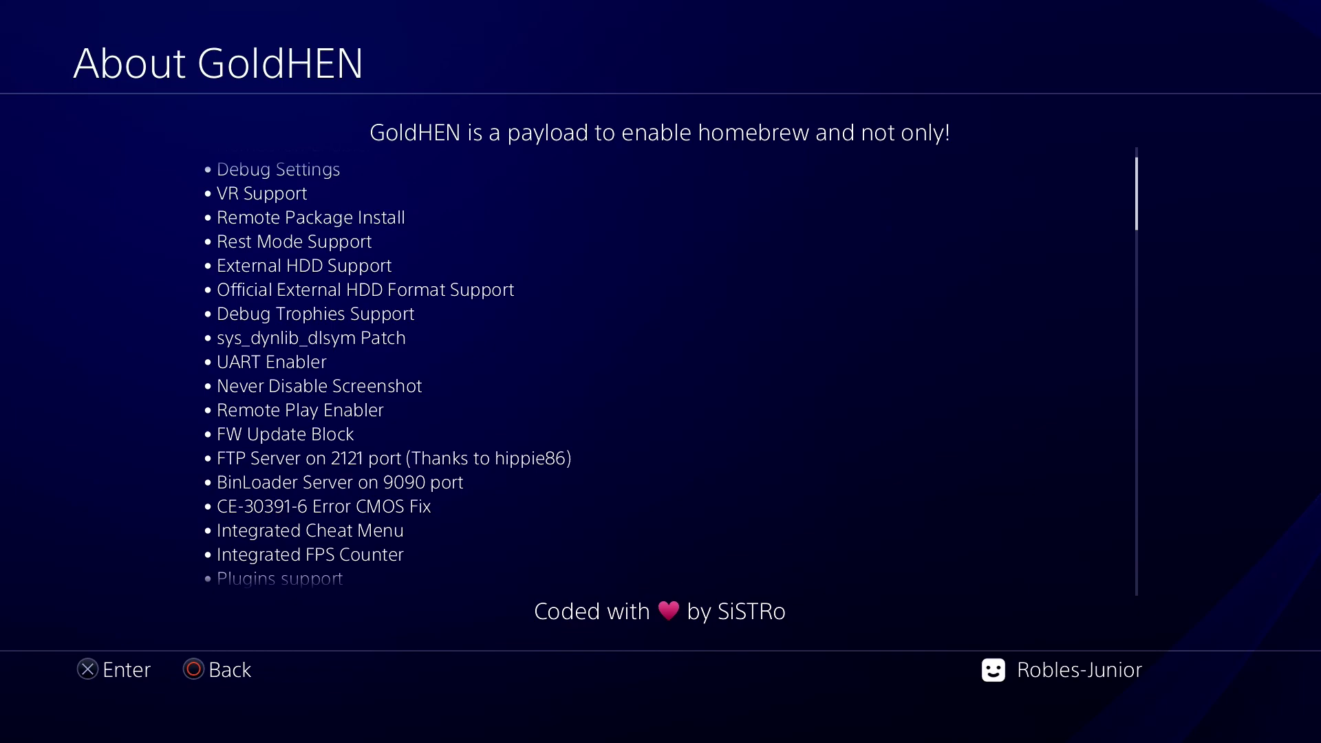
Read through the GoldHEN feature list and FTP server notes, and return to the About list
scroll(667, 369, "down", 3)
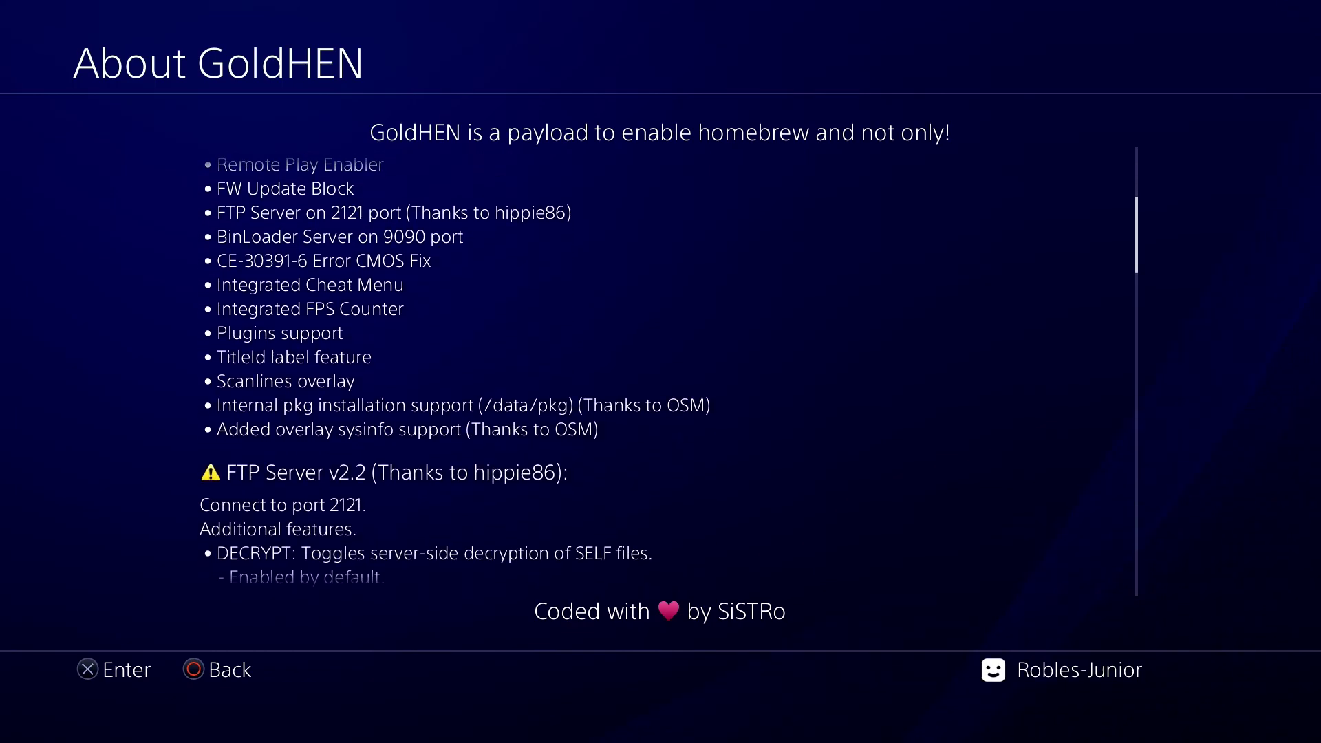
scroll(661, 371, "up", 5)
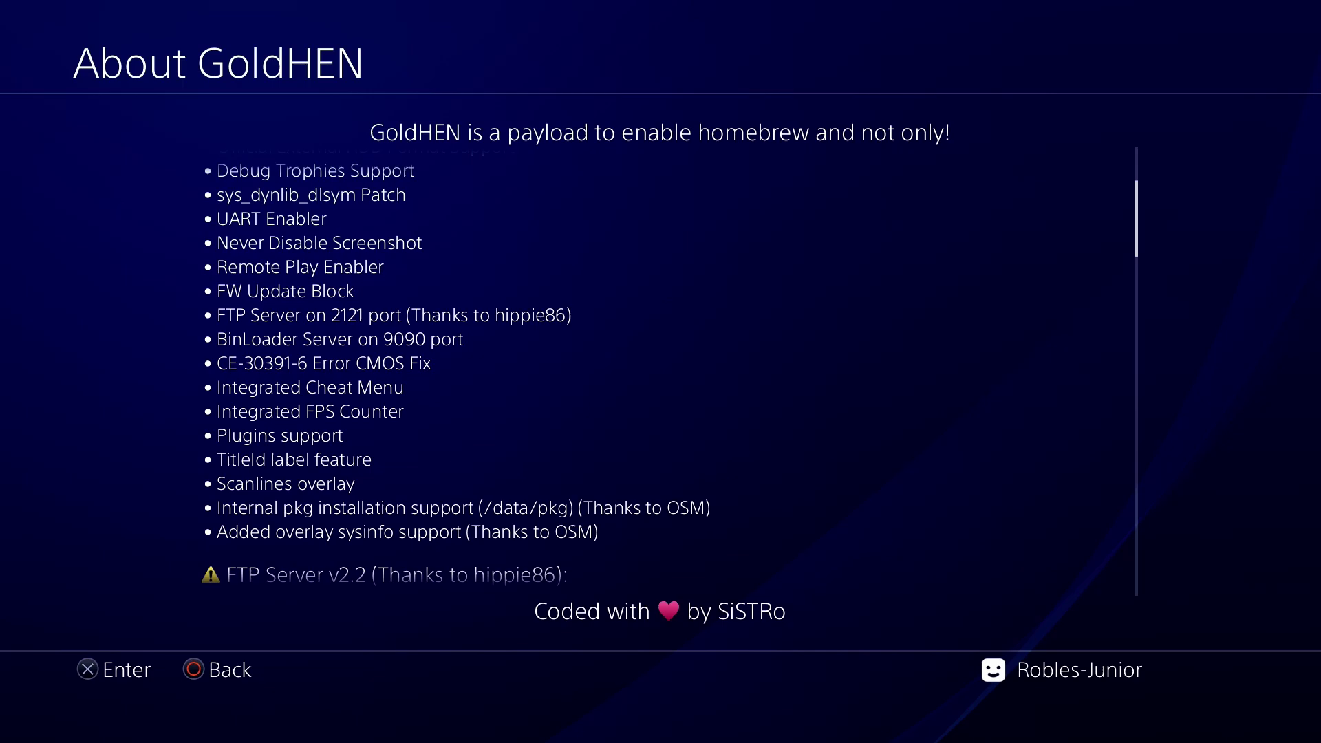
scroll(661, 373, "up", 1)
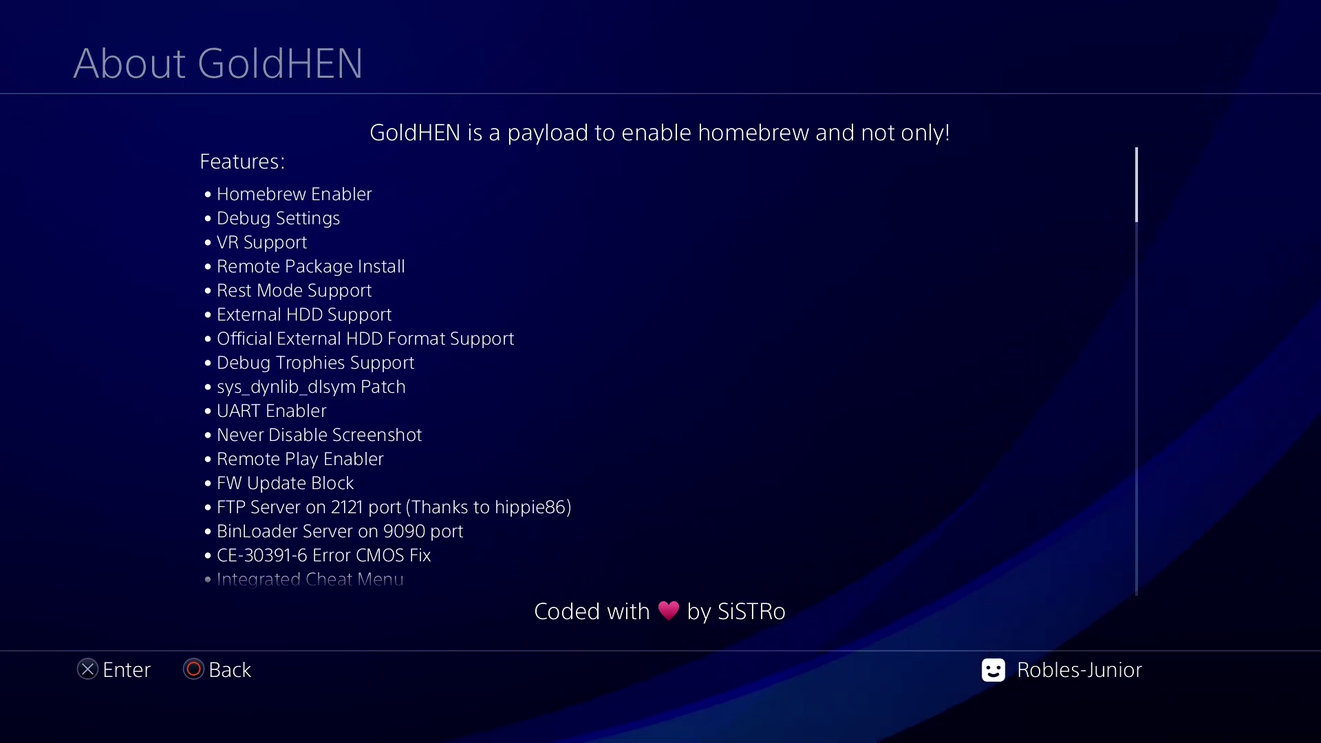
key("Escape")
Read the About Cheat Menu page's usage and storage notes, and return to the About list
key("Down")
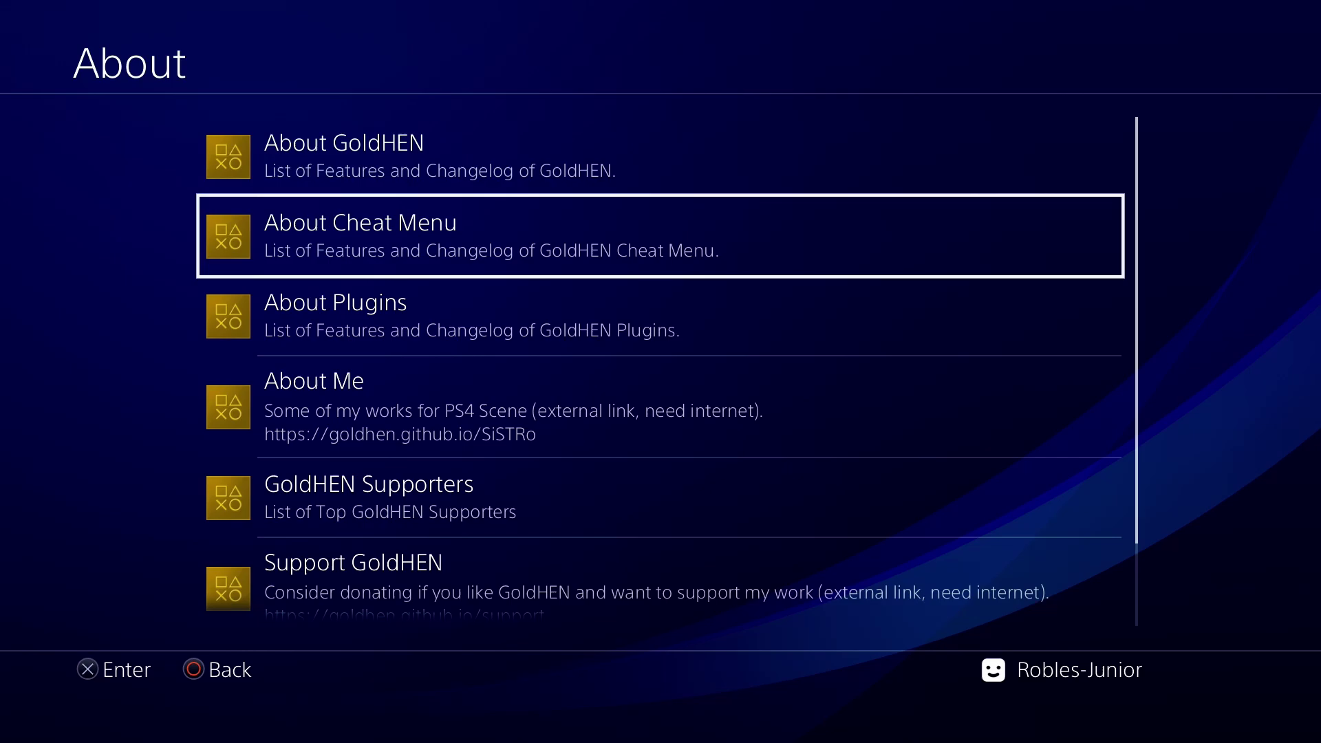
key("Return")
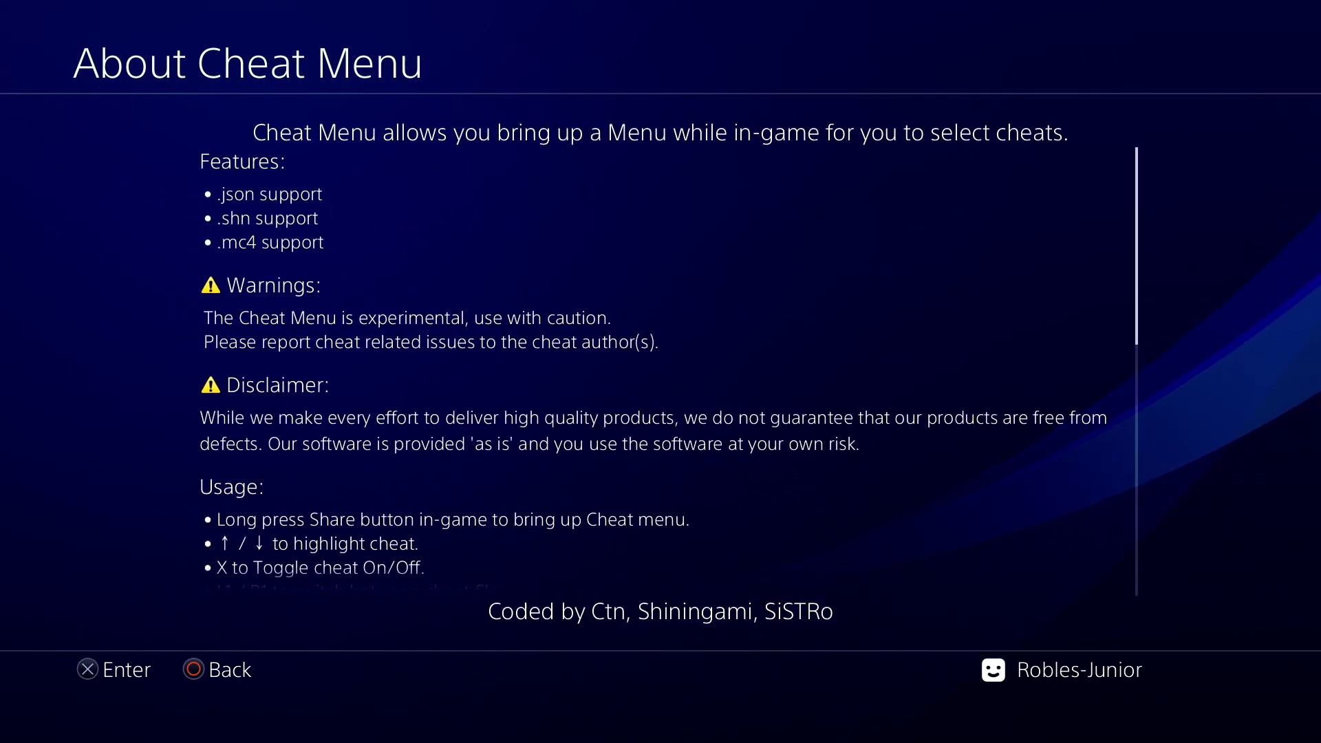
scroll(661, 372, "down", 4)
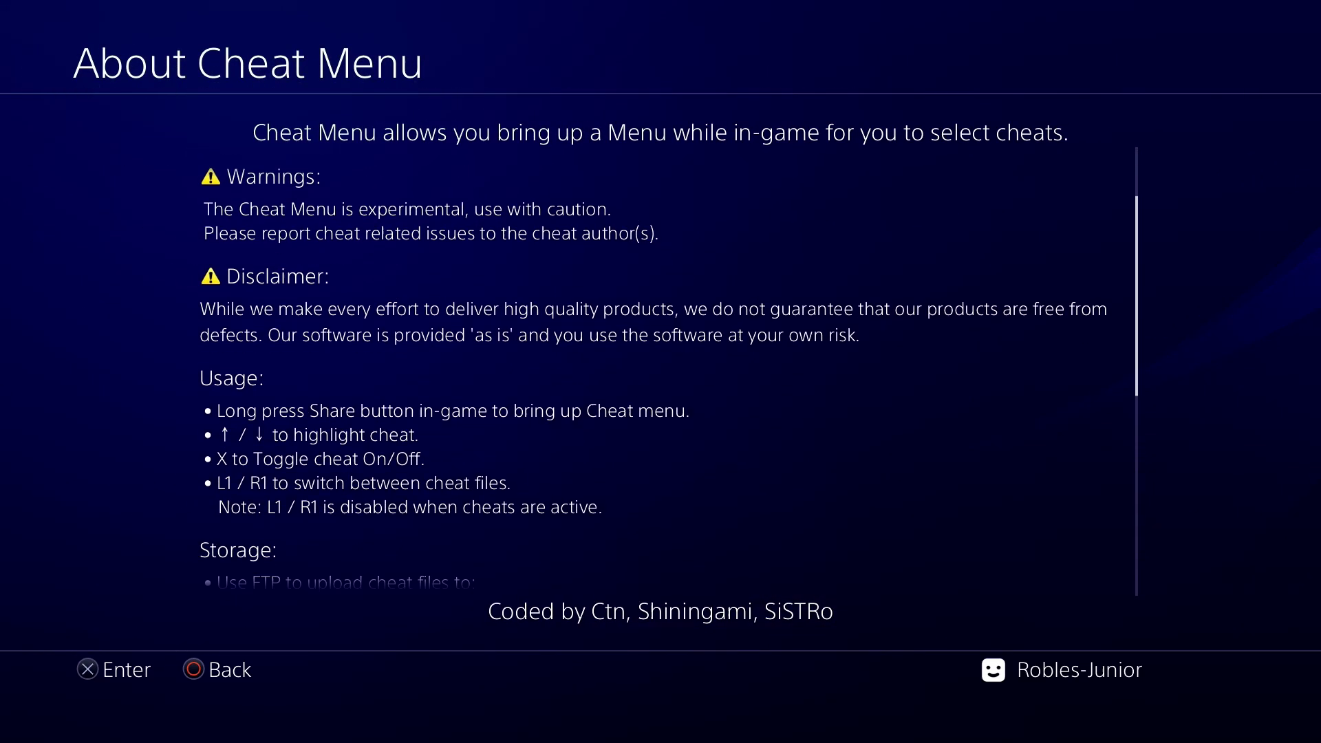
scroll(661, 372, "down", 4)
scroll(661, 372, "up", 8)
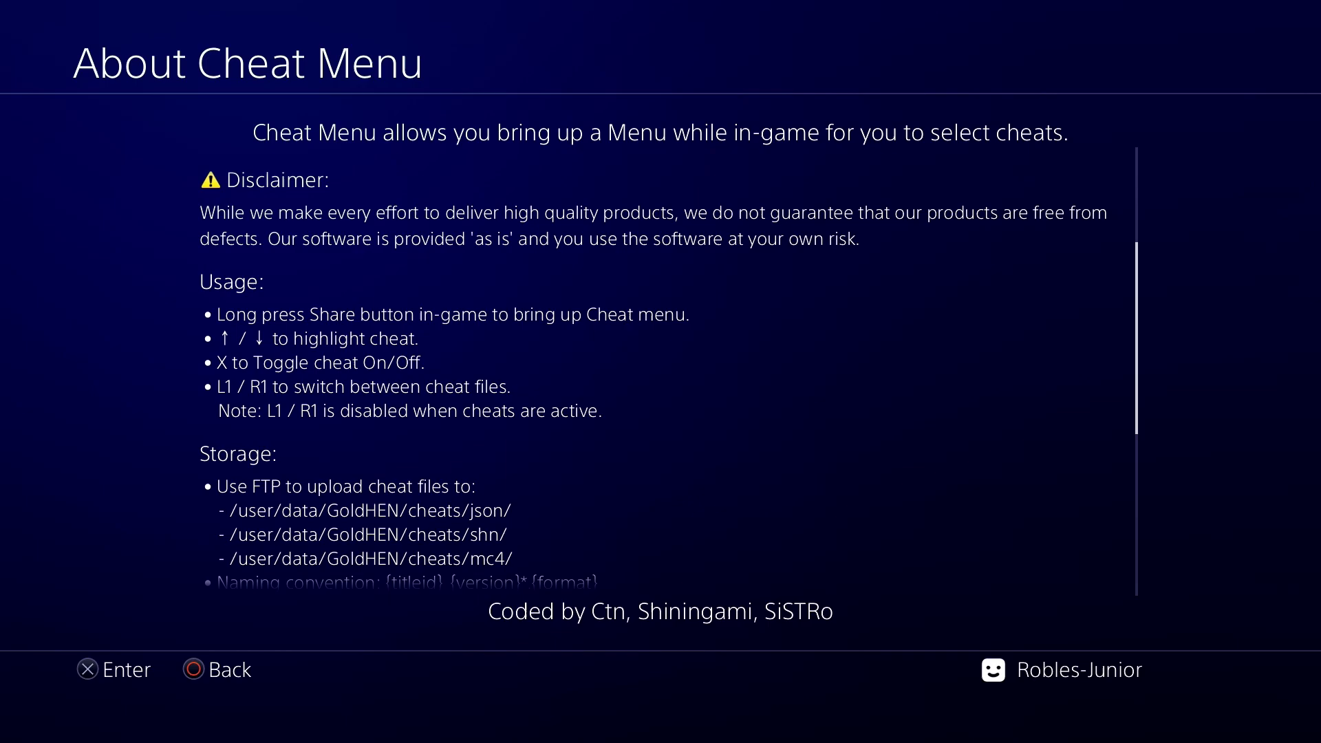
key("Escape")
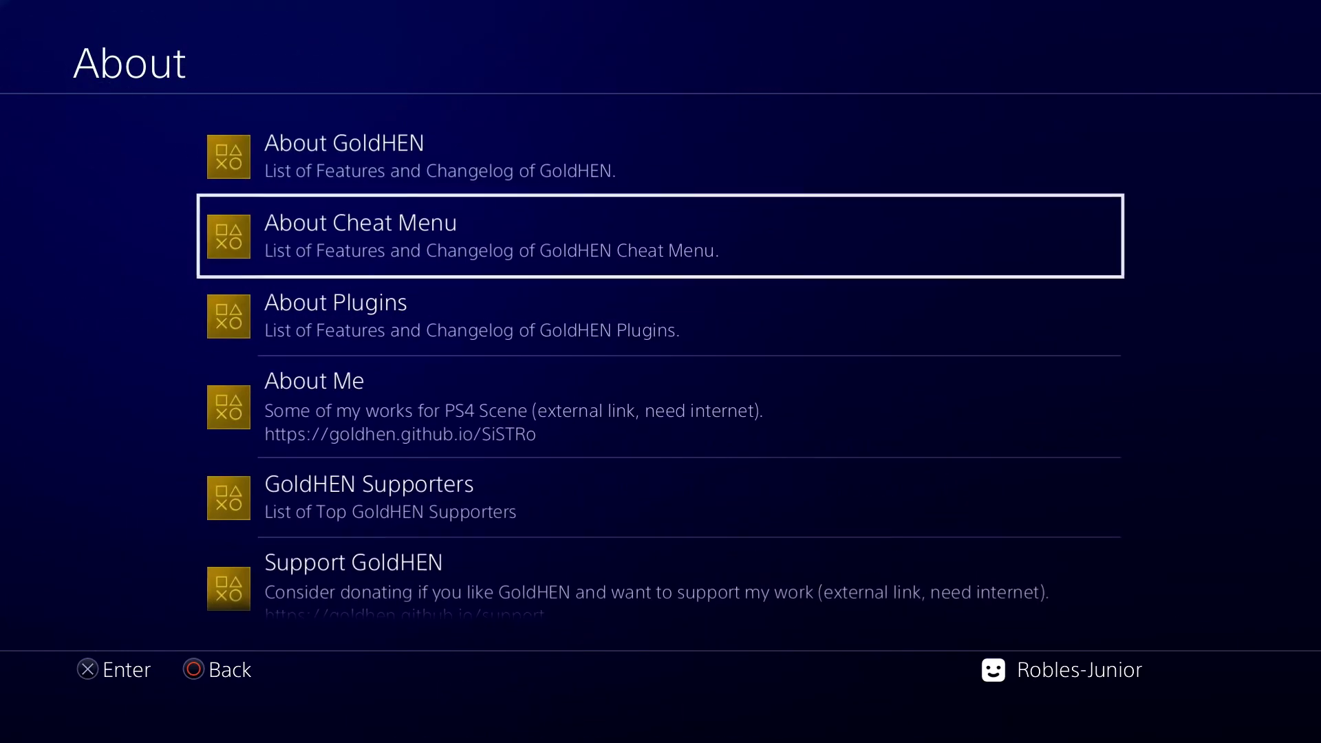
key("Down")
Return to the home screen and launch the Internet Browser
key("Home")
key("Right")
key("Right")
key("Right")
key("Right")
key("Right")
key("Right")
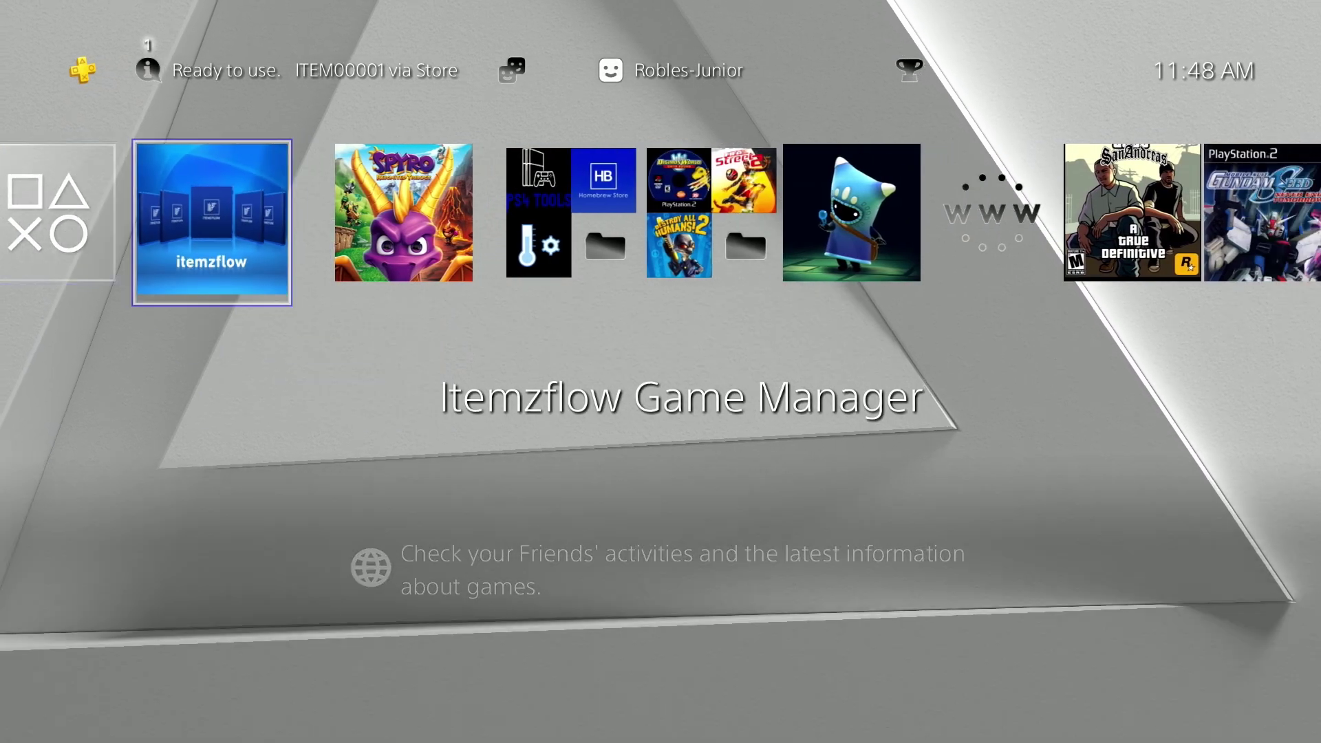
key("Return")
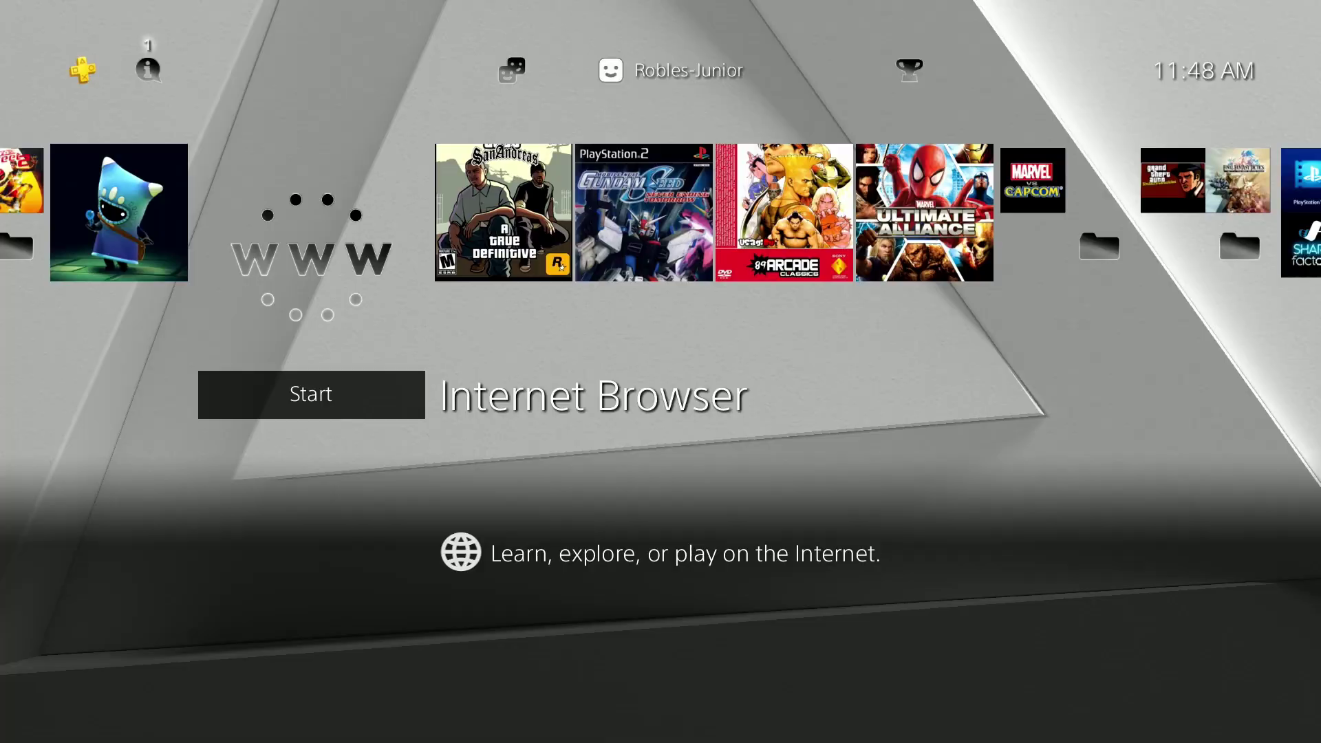
Delete the cookies in the Internet Browser's settings
key("Menu")
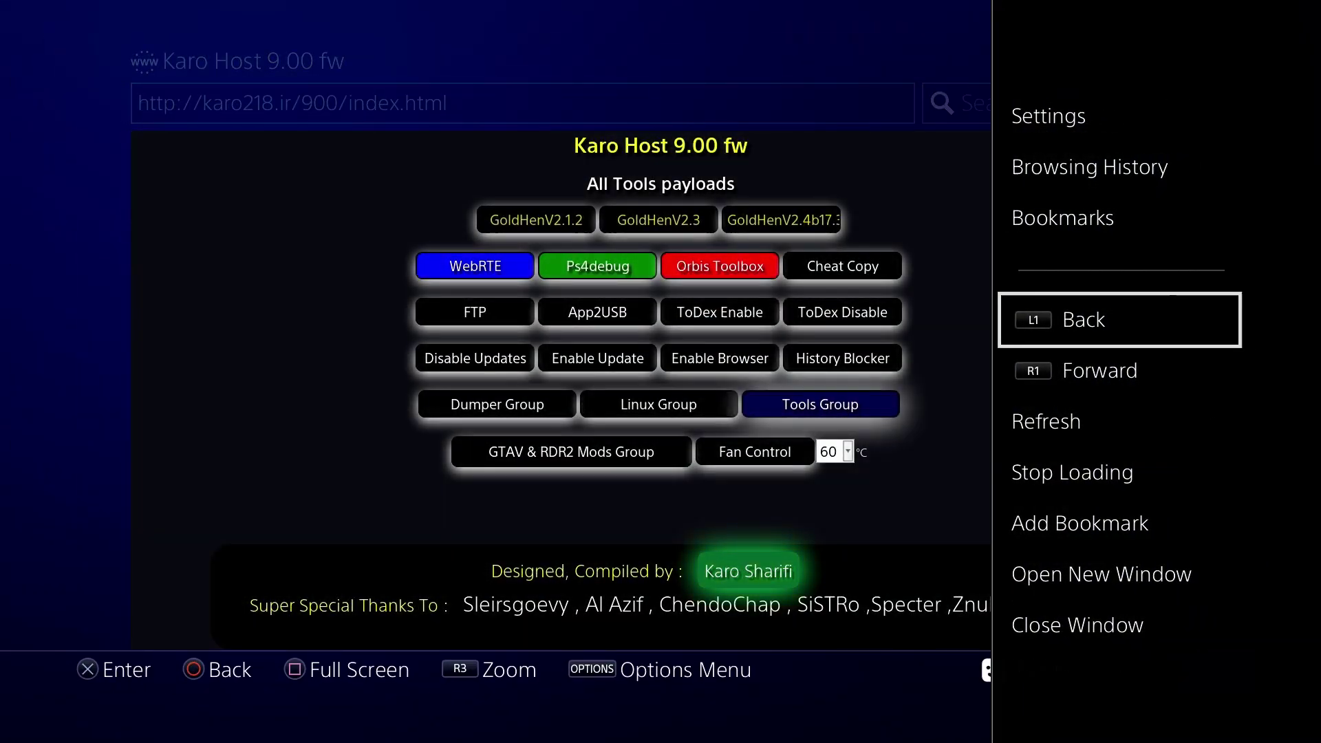
key("Up")
key("Up")
key("Up")
key("Return")
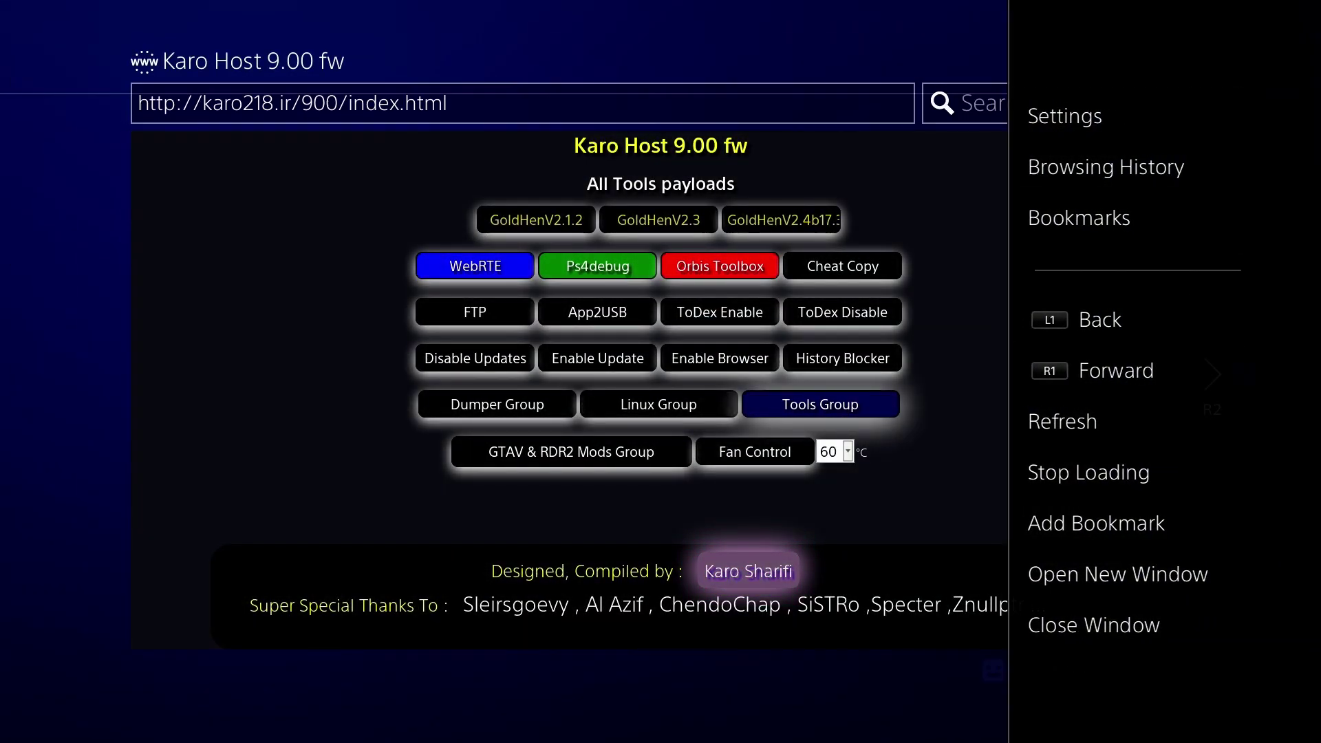
key("Down")
key("Down")
key("Return")
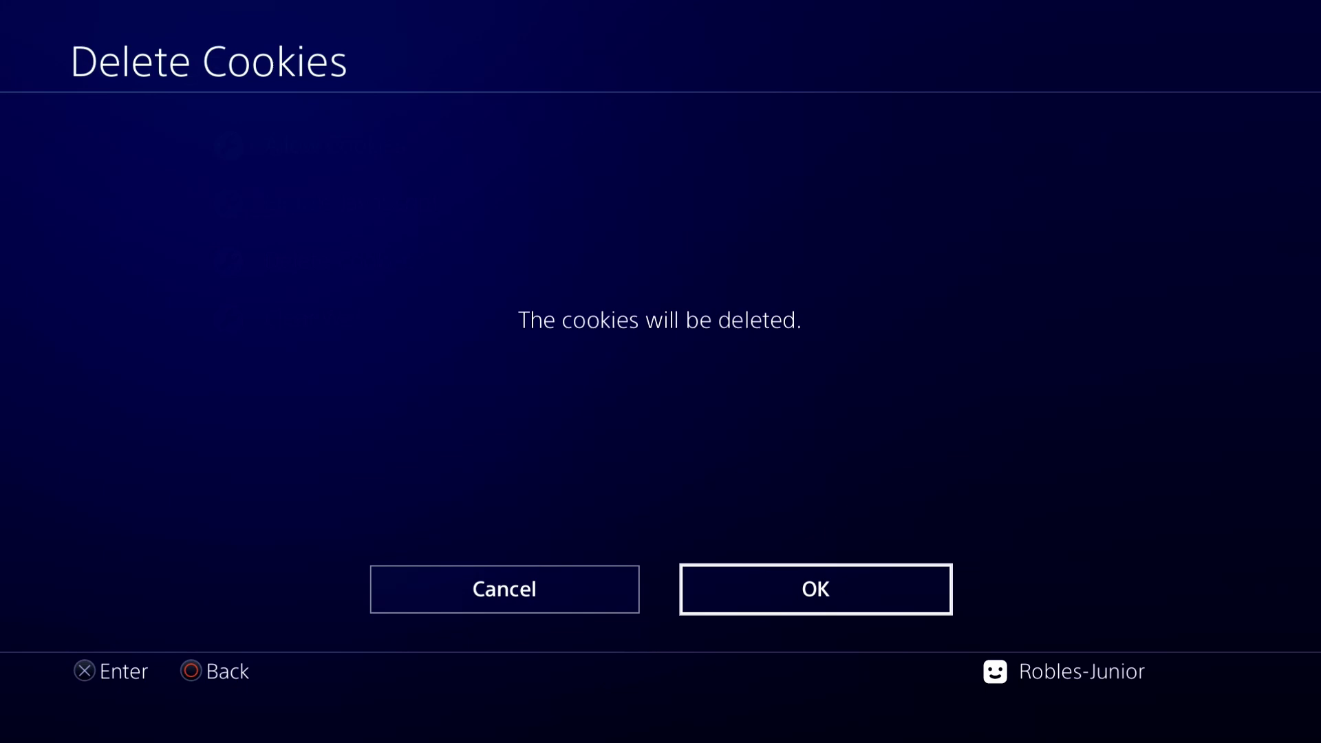
key("Return")
key("Down")
key("Return")
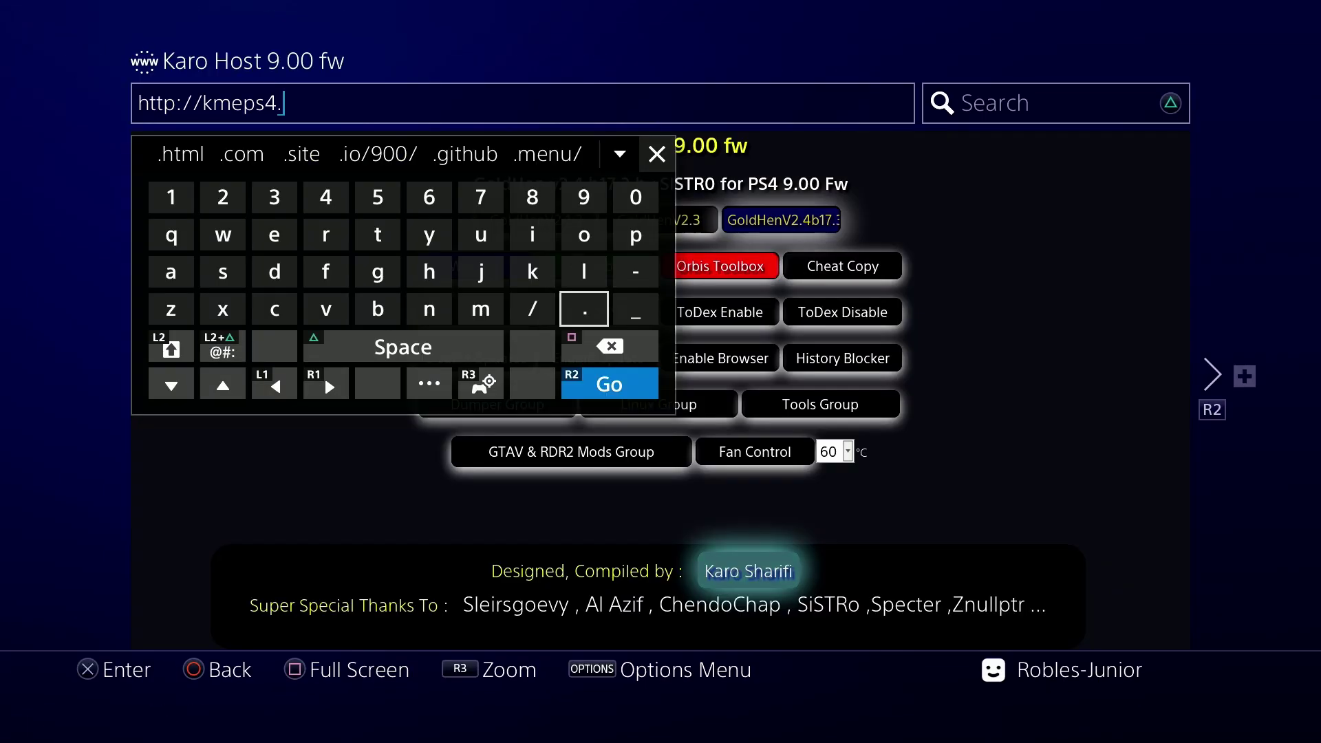
key("Left")
key("Left")
key("Left")
key("Left")
key("Left")
key("Up")
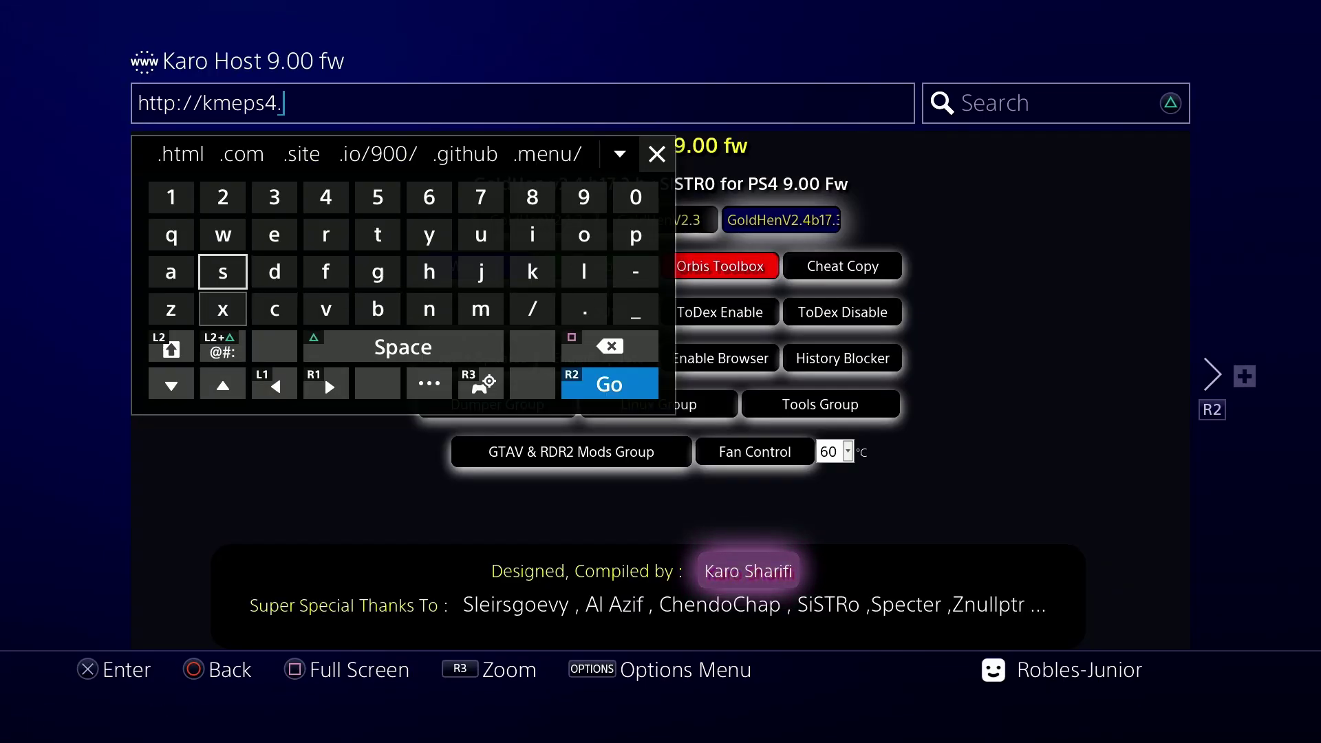
key("Up")
key("Up")
key("Up")
key("Right")
key("Return")
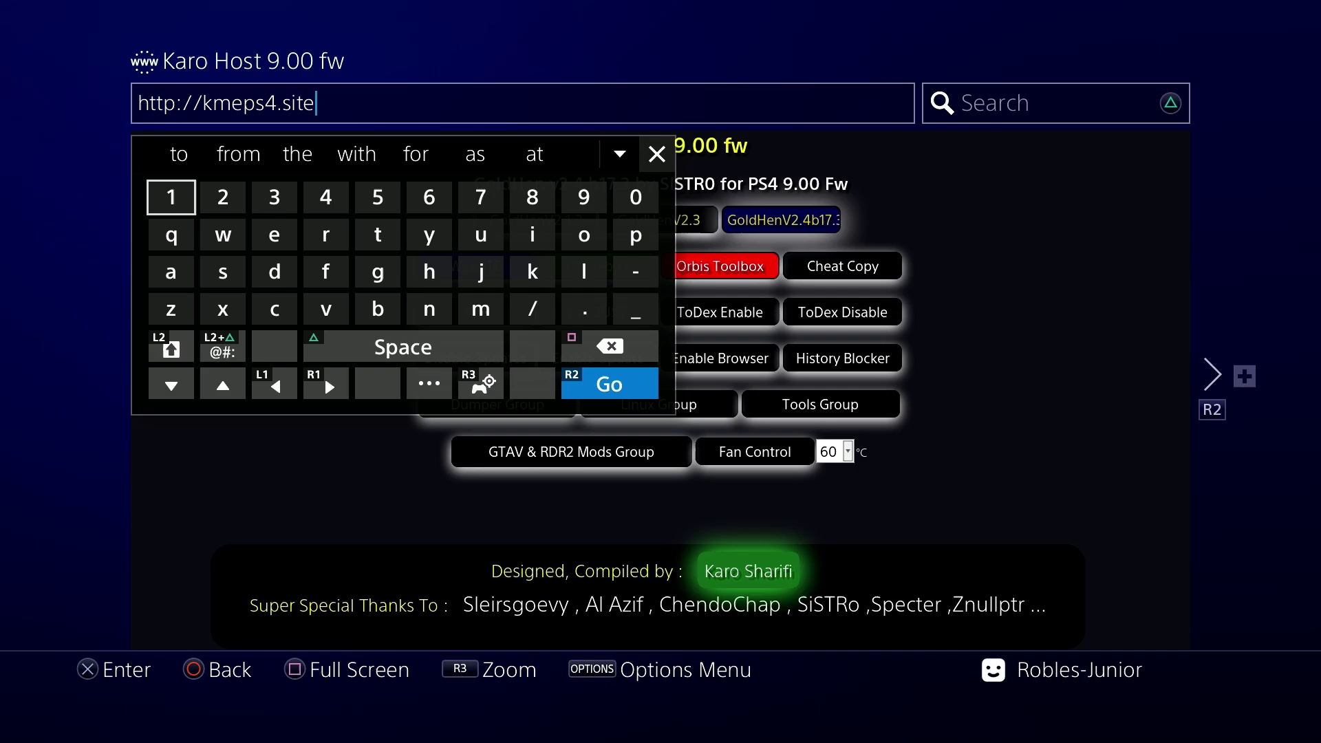
key("Return")
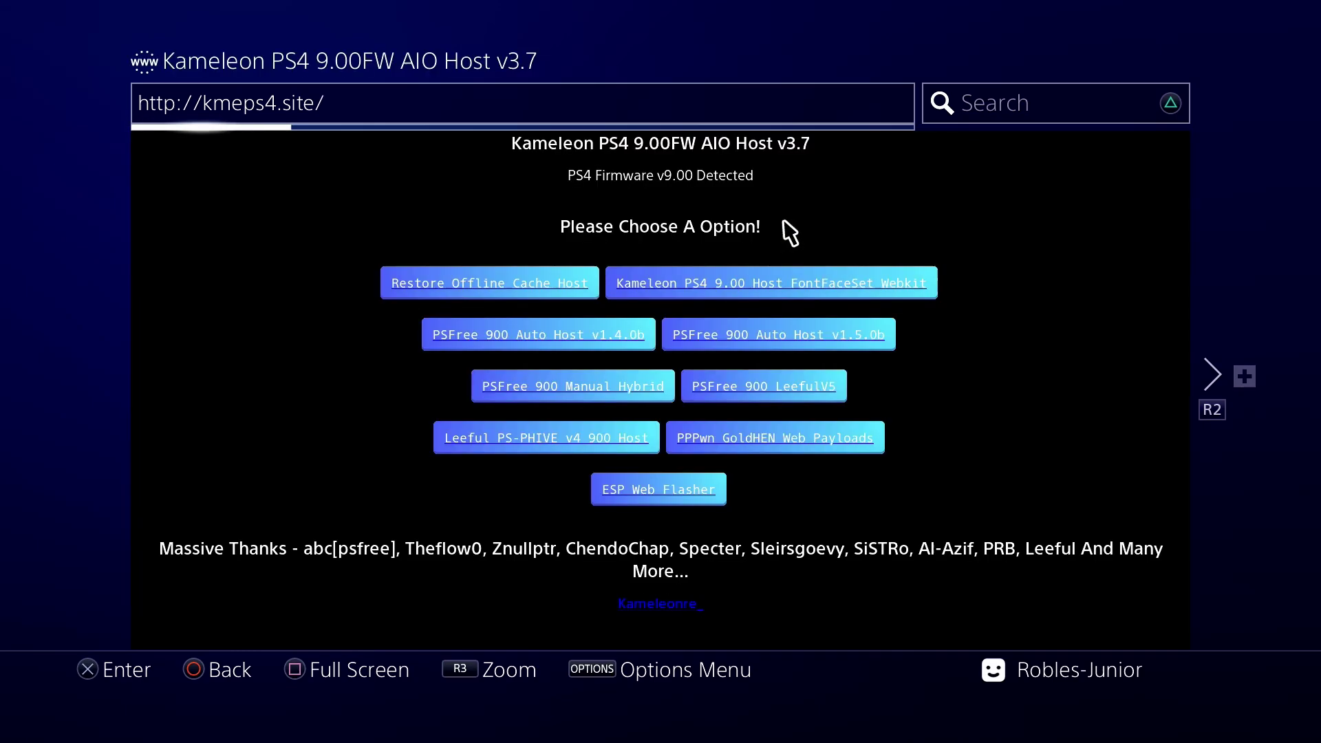
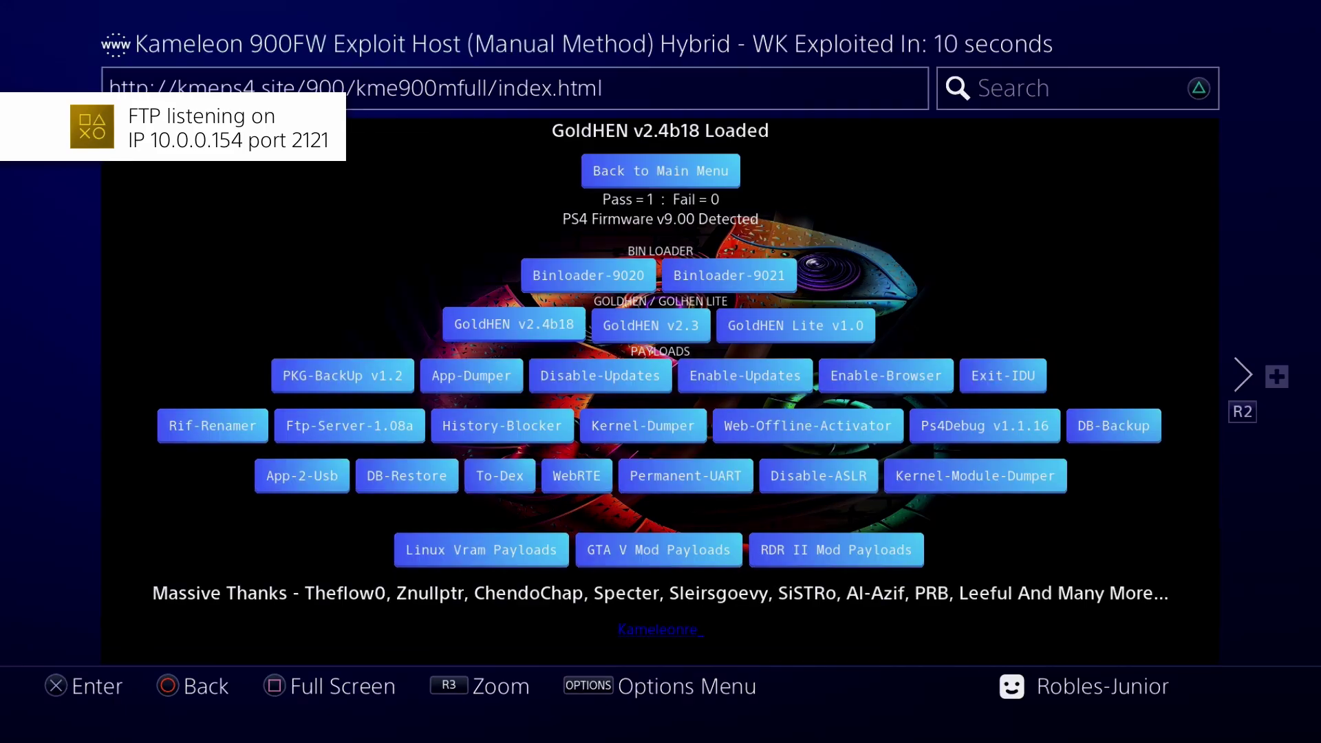
Leave the browser for the home screen, open the GoldHEN menu and look through its categories
key("super")
key("Left")
key("Up")
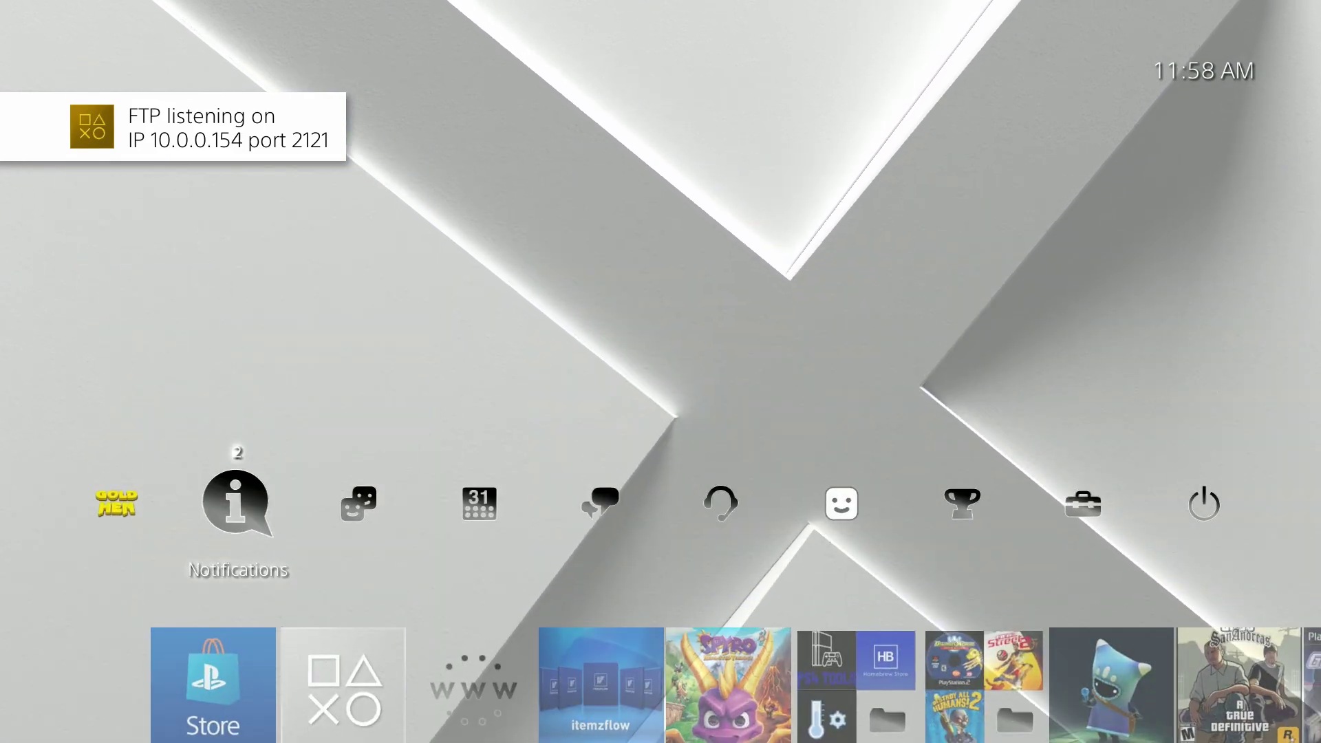
key("Left")
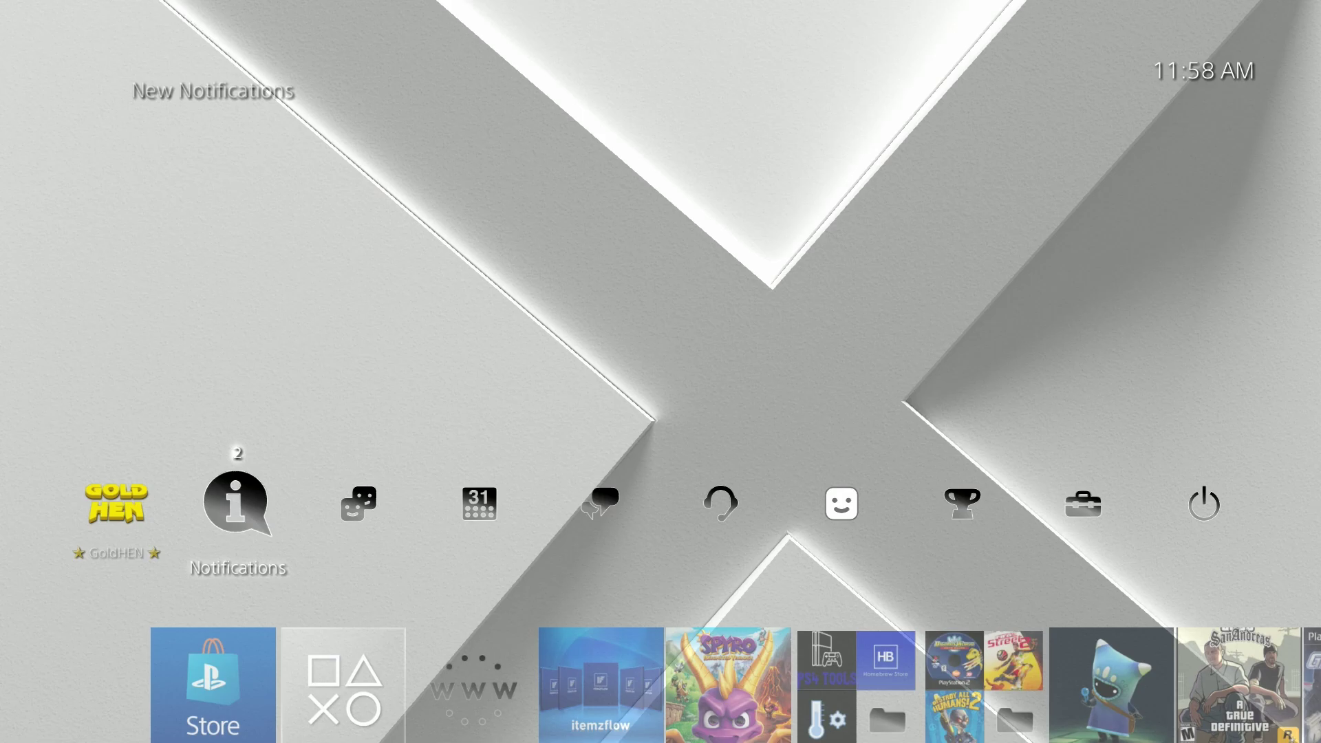
key("Return")
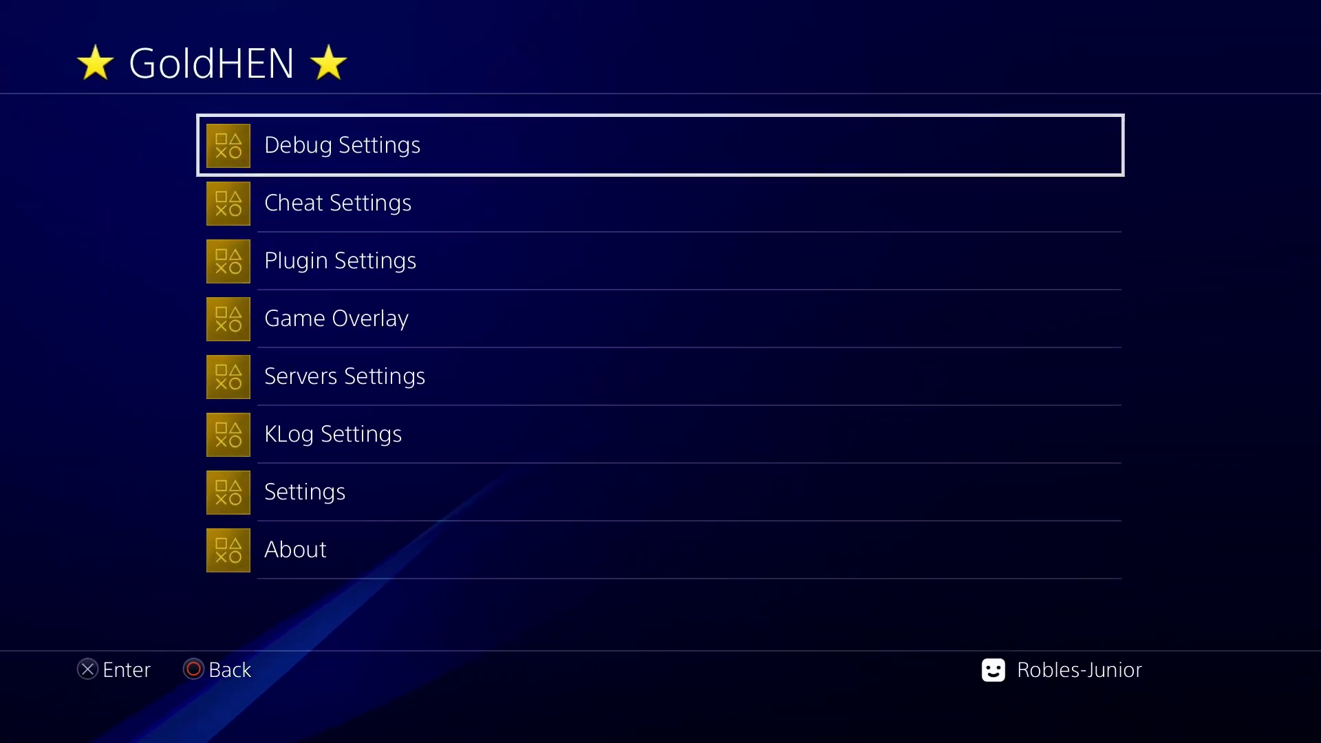
key("Down")
key("Down")
key("Down")
key("Down")
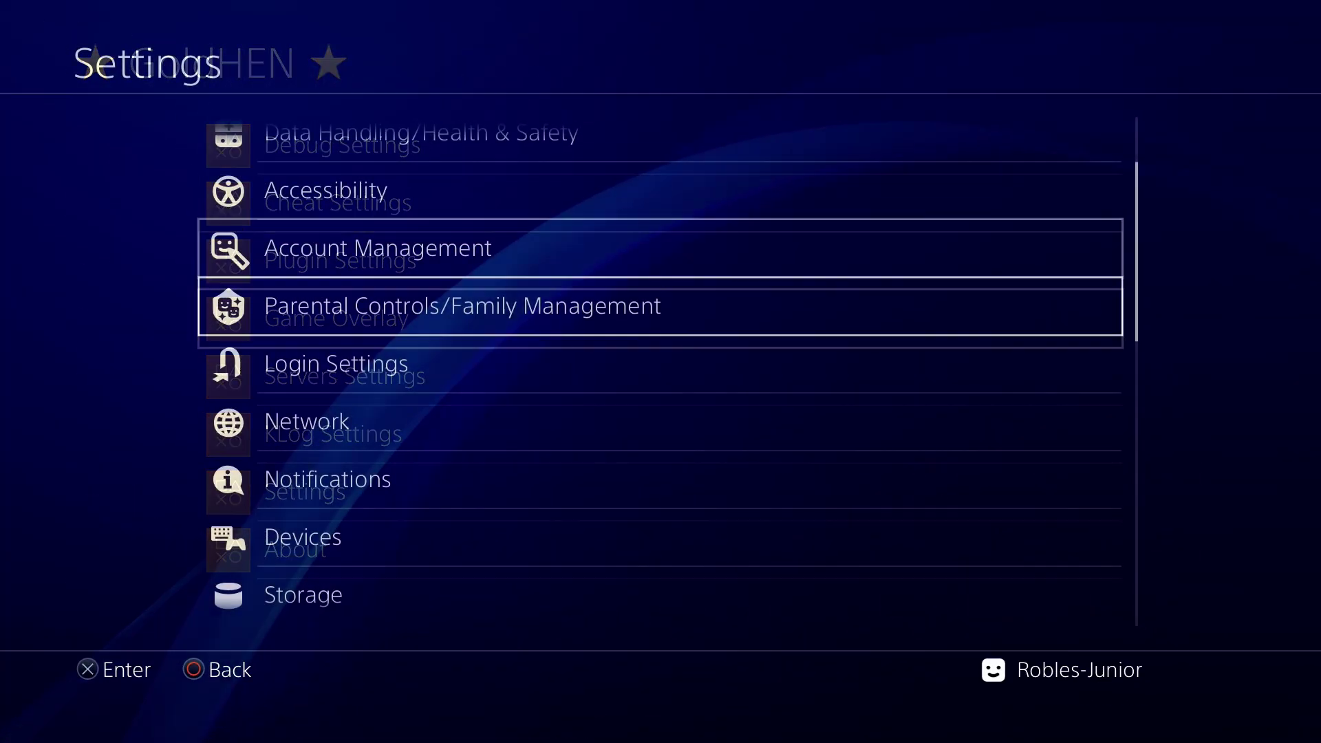
Go to System in the console's Settings and open System Information
key("Down")
key("Down")
key("Down")
key("Down")
key("Down")
key("Down")
key("Down")
key("Down")
key("Down")
key("Down")
key("Down")
key("Down")
key("Down")
key("Down")
key("Down")
key("Down")
key("Down")
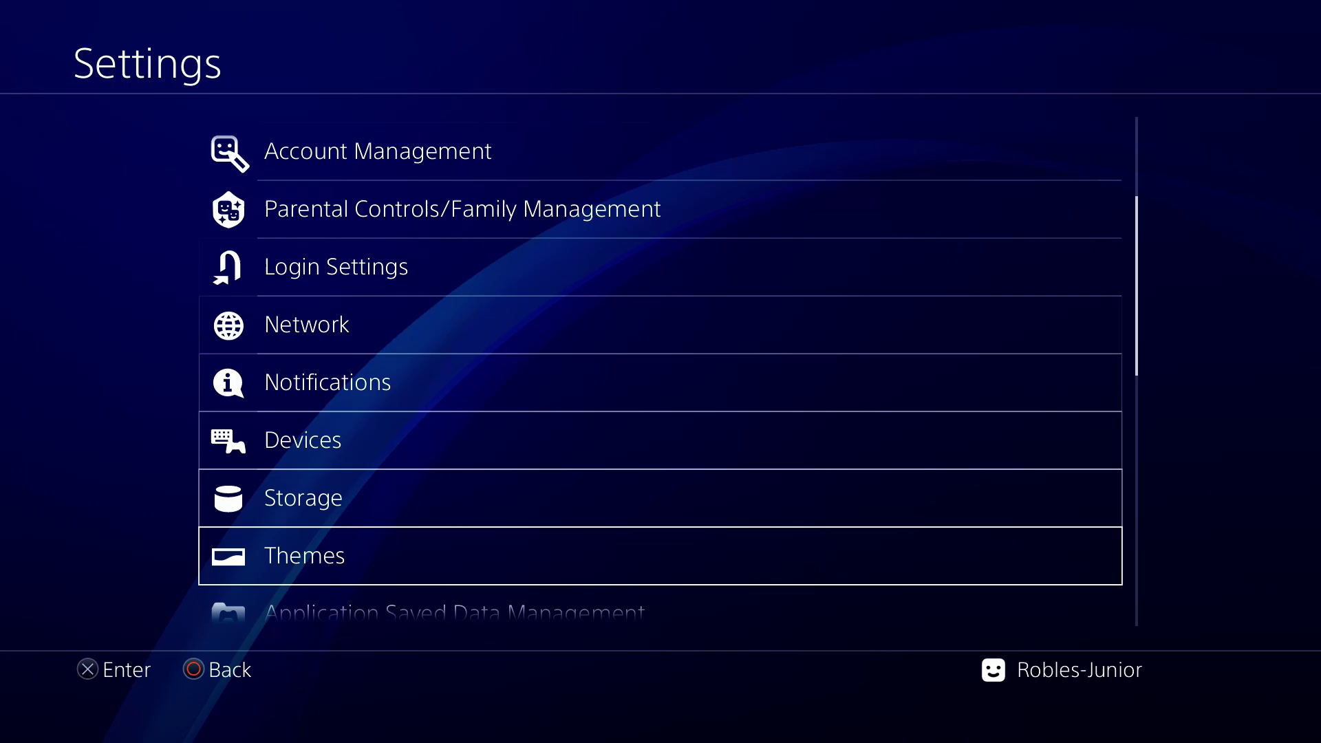
key("Return")
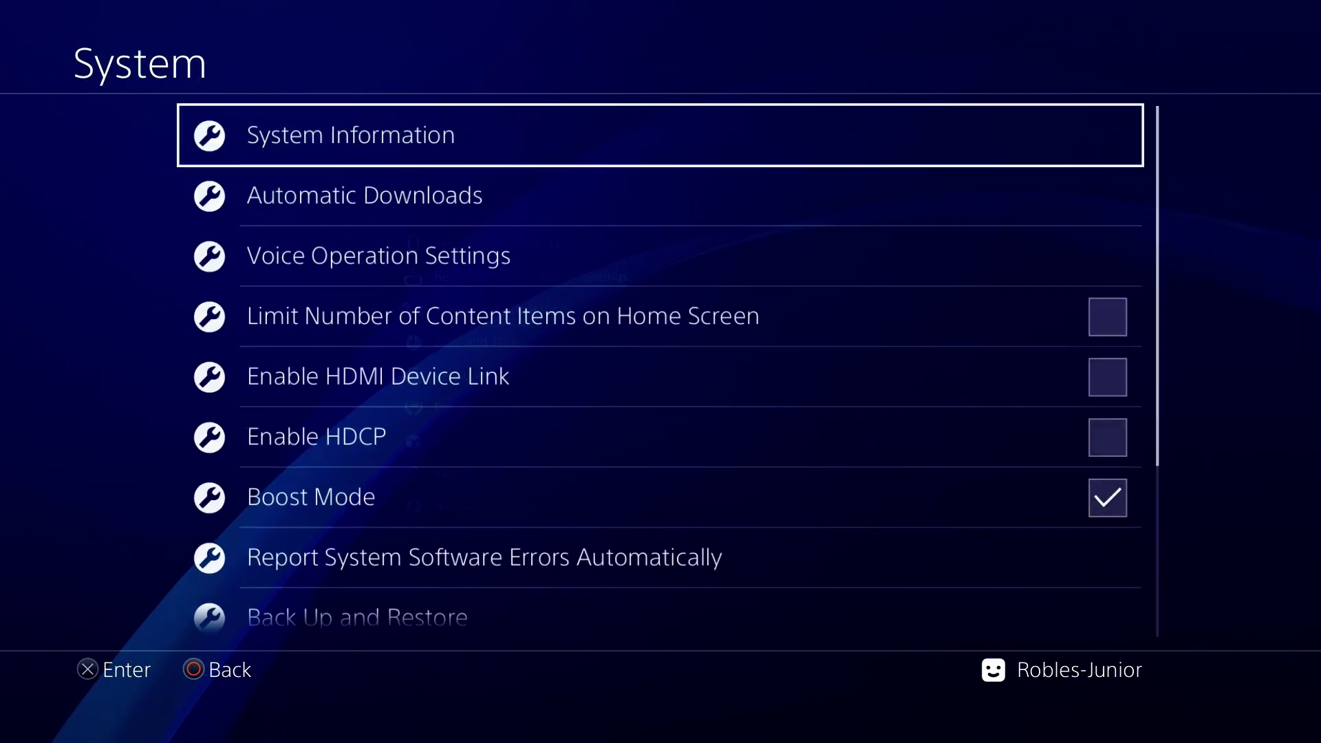
key("Return")
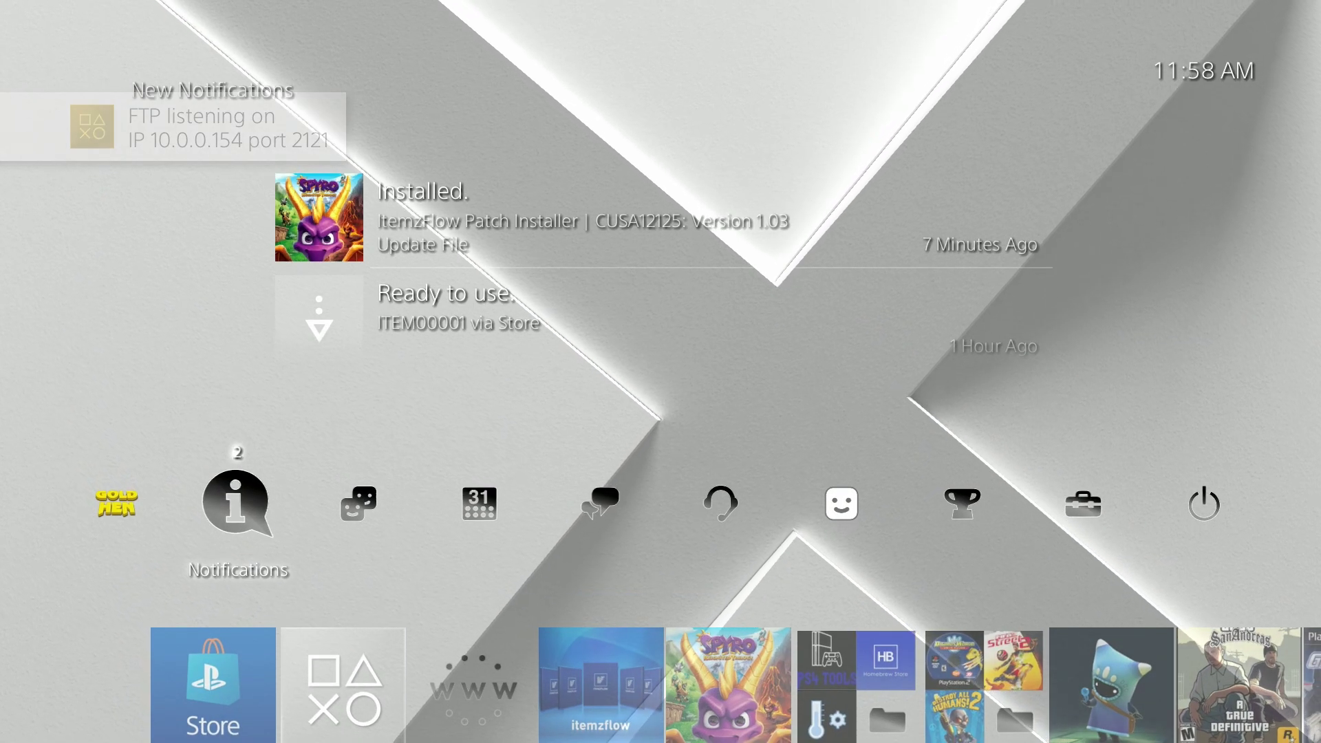
Open GoldHEN's Game Overlay settings and check the FPS counter and SysInfo options
key("Left")
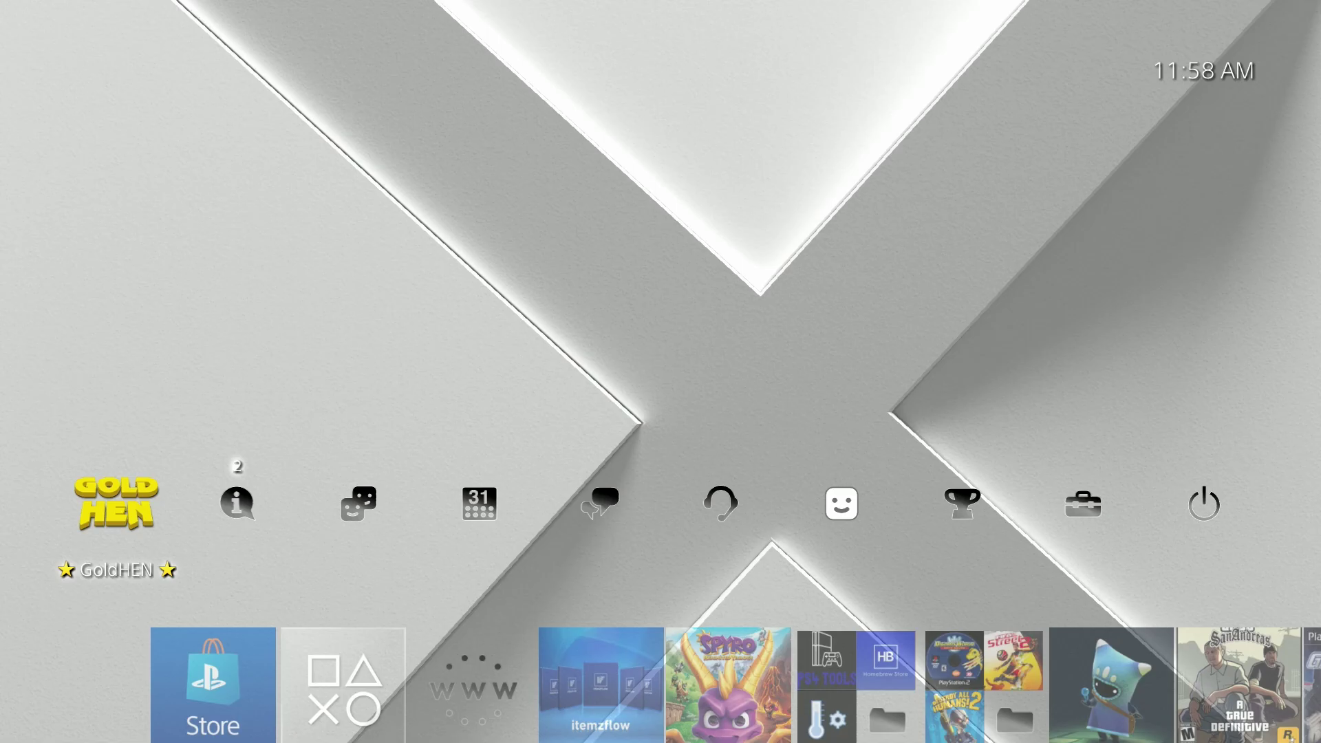
key("Return")
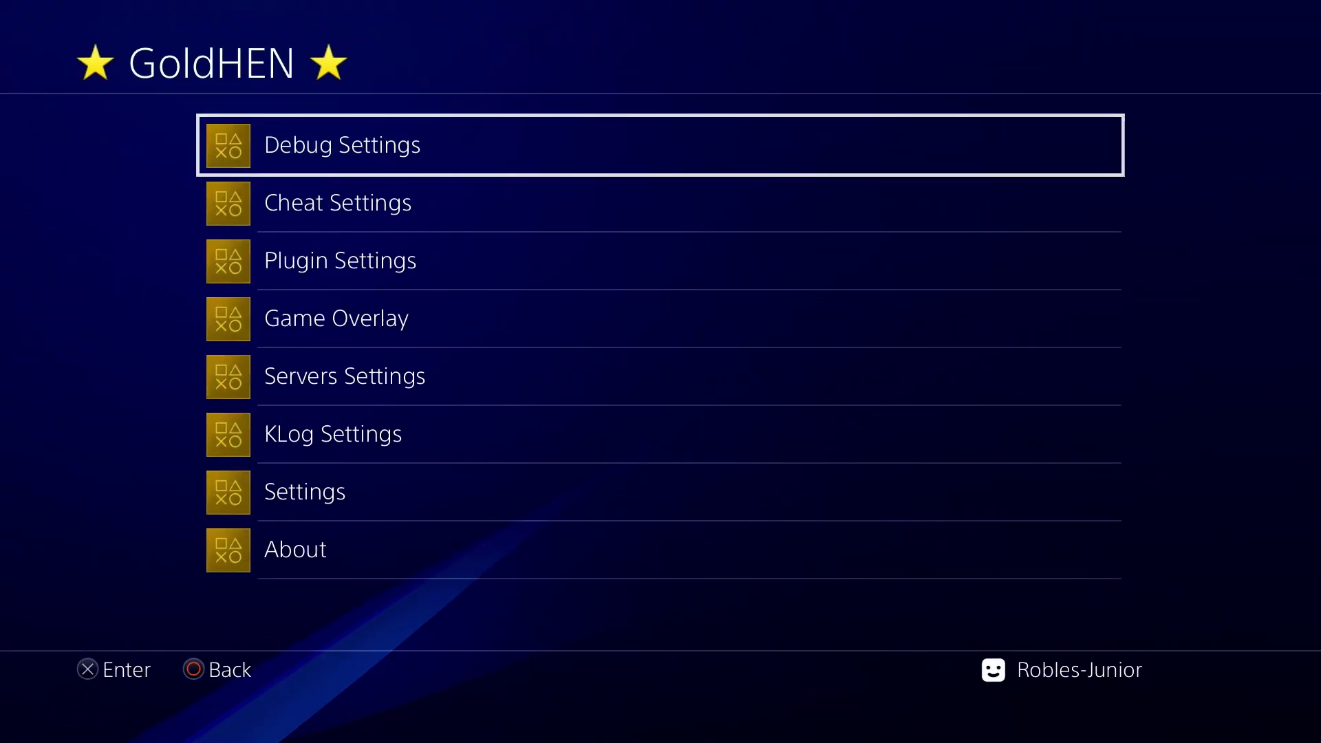
key("Down")
key("Down")
key("Down")
key("Return")
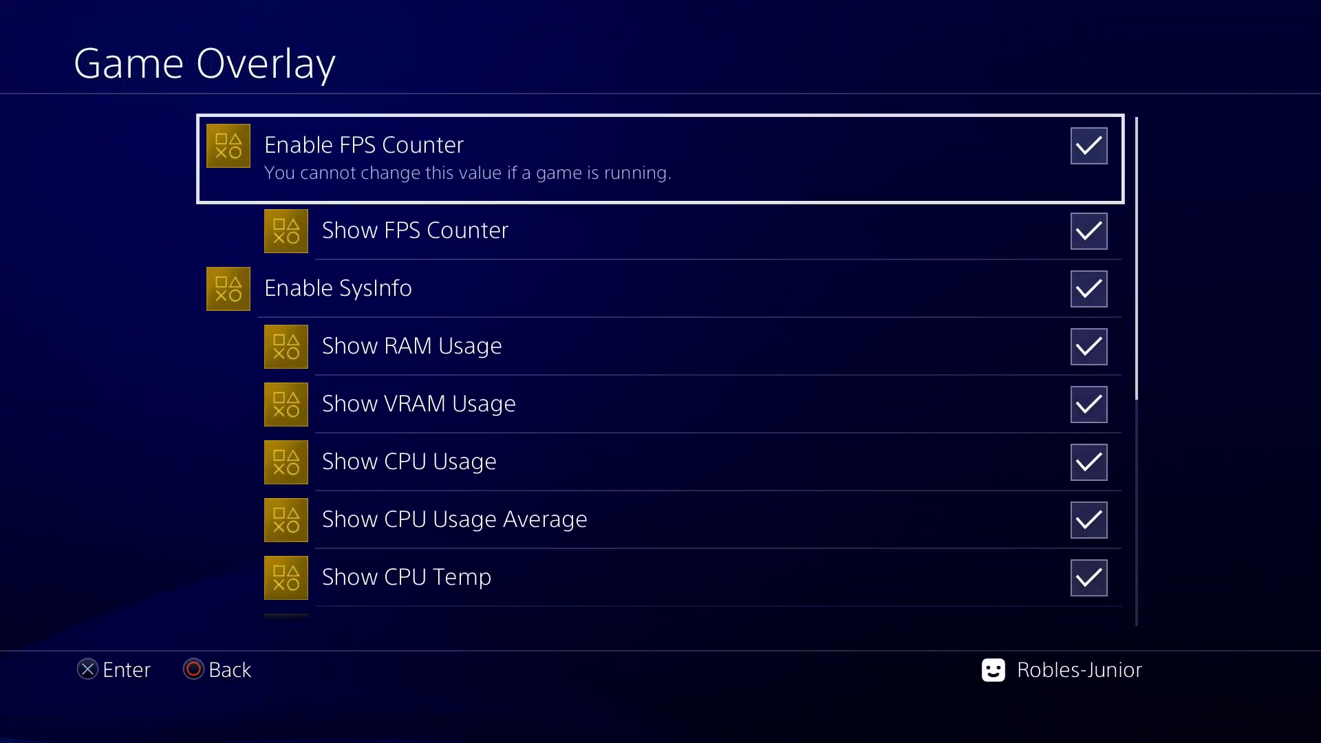
key("Down")
key("Down")
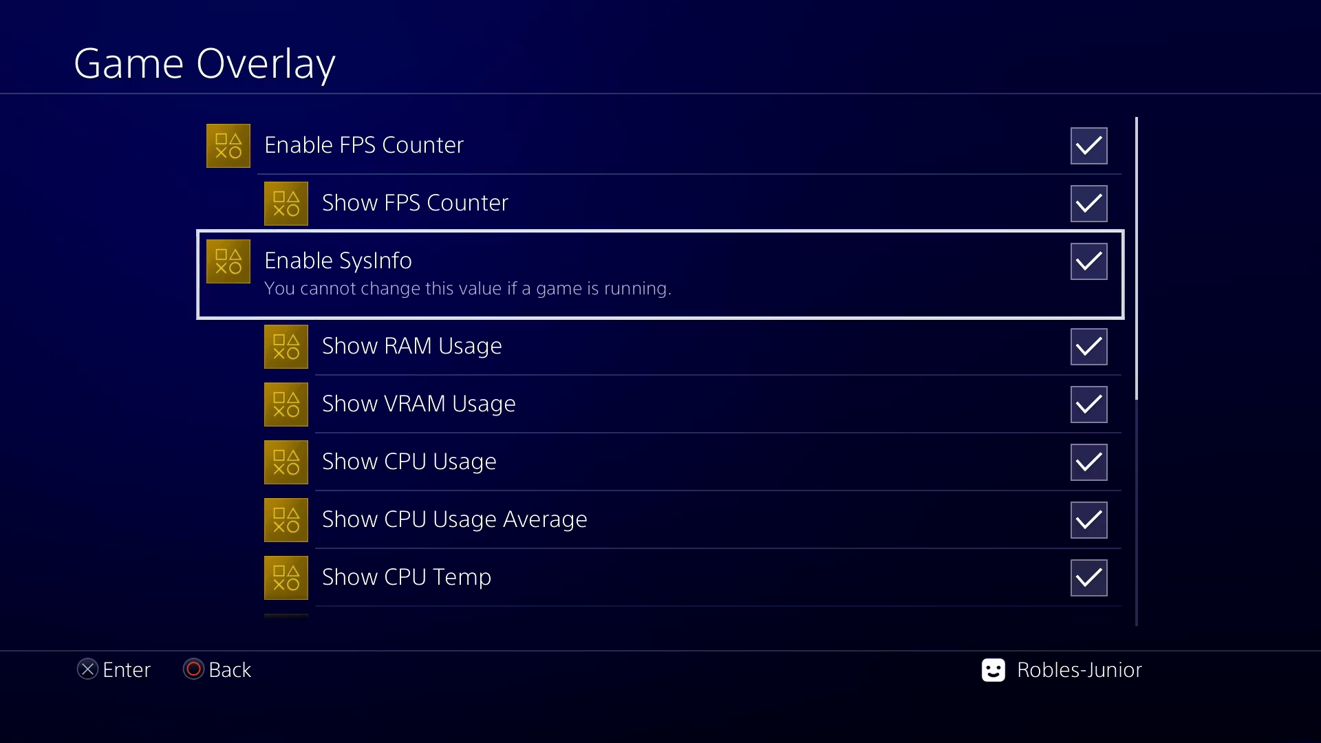
key("Down")
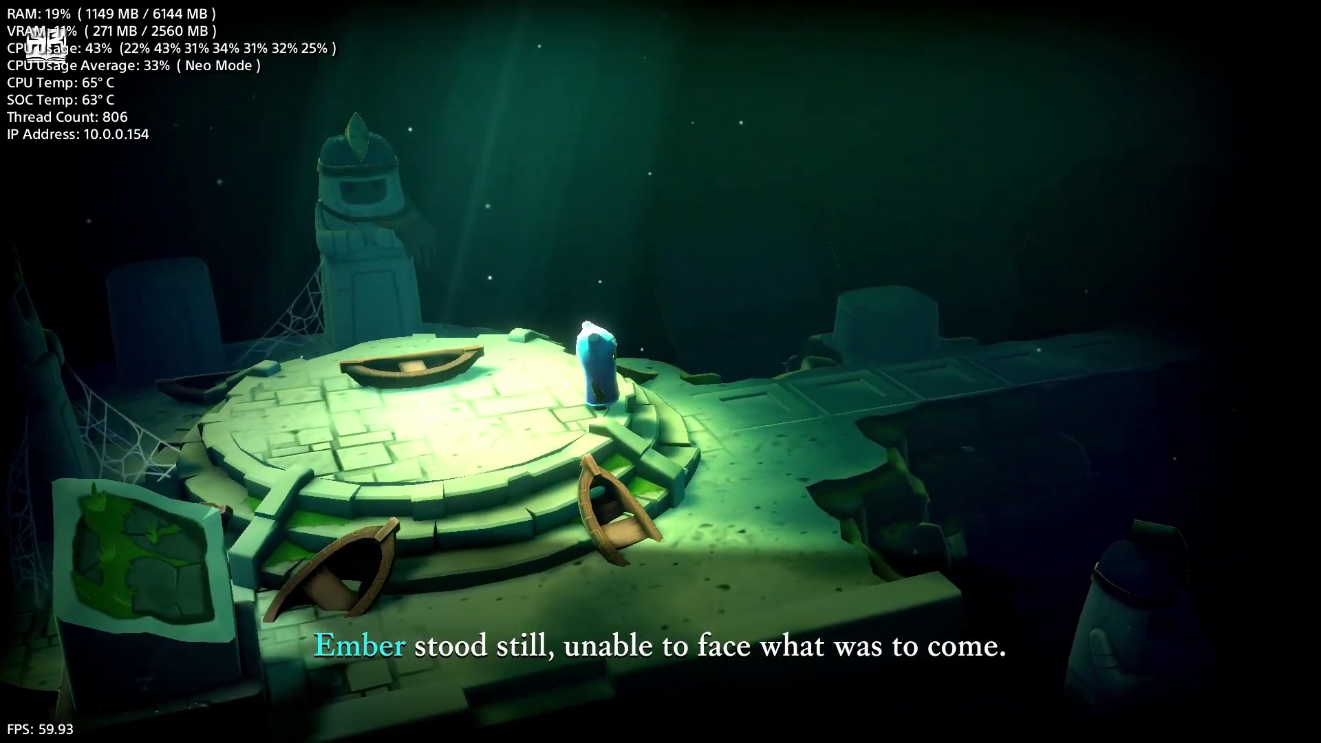
Bring up the GoldHEN Cheat Menu in The Last Campfire and return to the game
key("Escape")
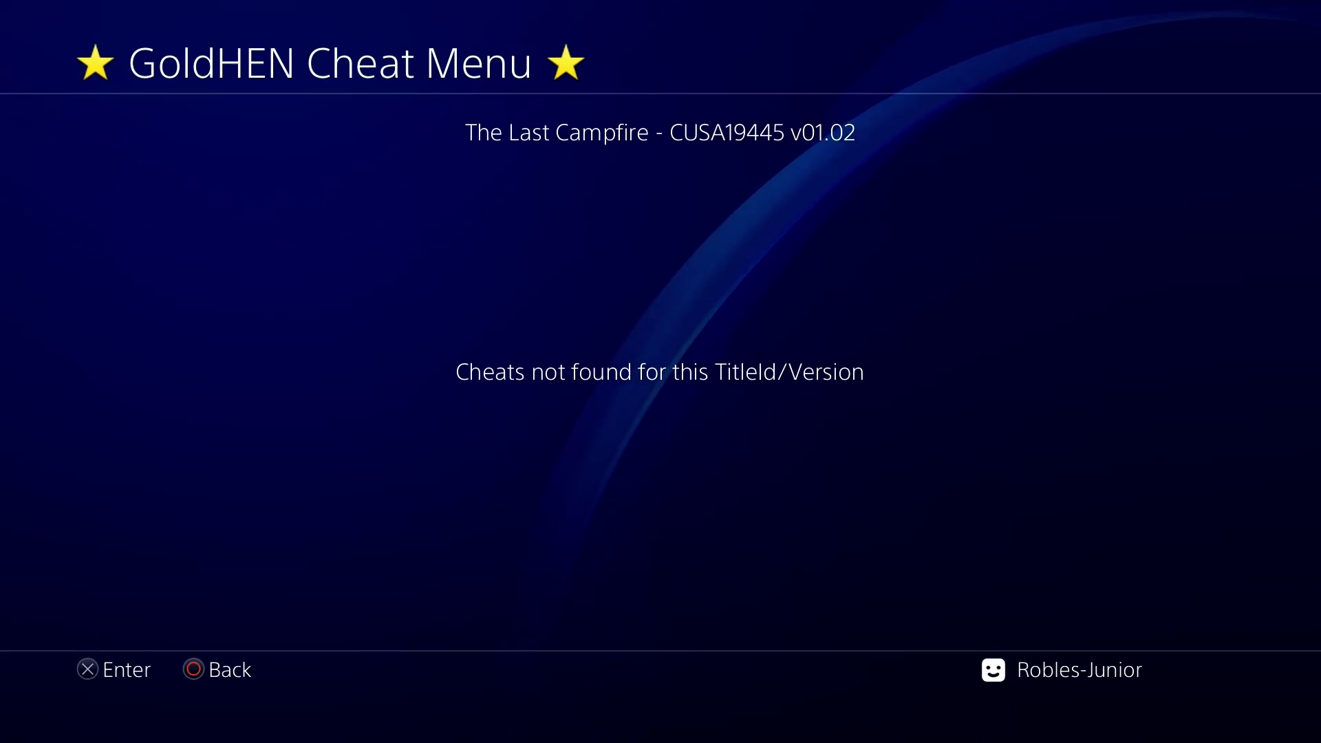
key("Escape")
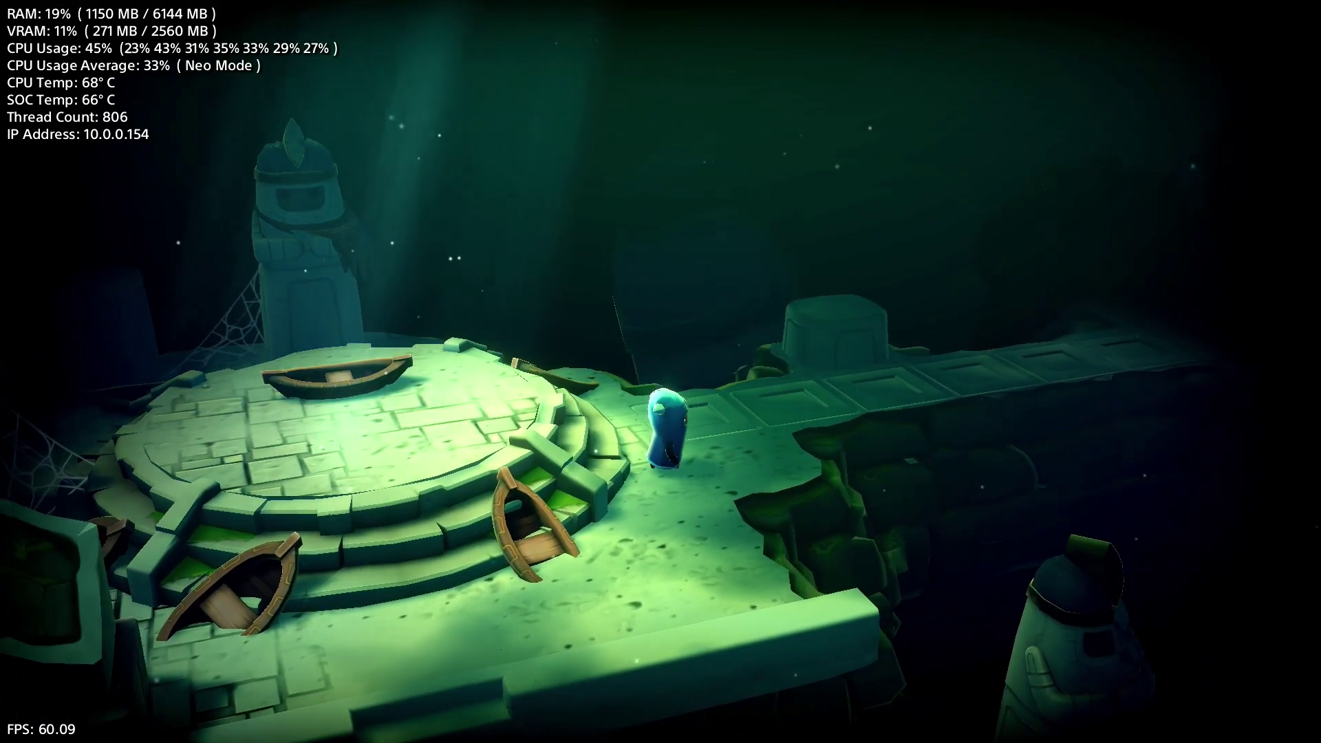